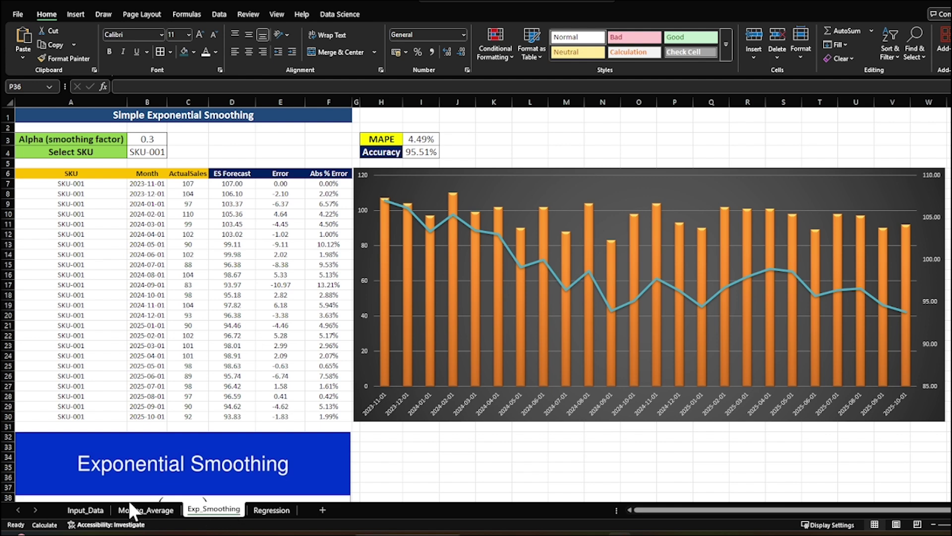
- Open the Input_Data sheet listing SKU, Price, PromoIndex, Month and ActualSales for 20 SKUs
click(91, 508)
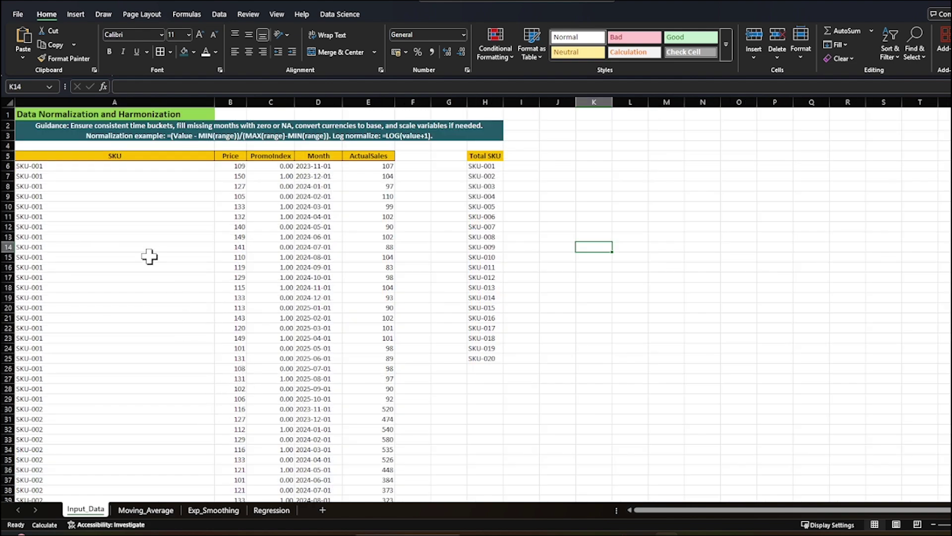
- Inspect the SKU, Price, PromoIndex, Month and ActualSales columns, then view the Moving_Average sheet
click(132, 159)
click(232, 155)
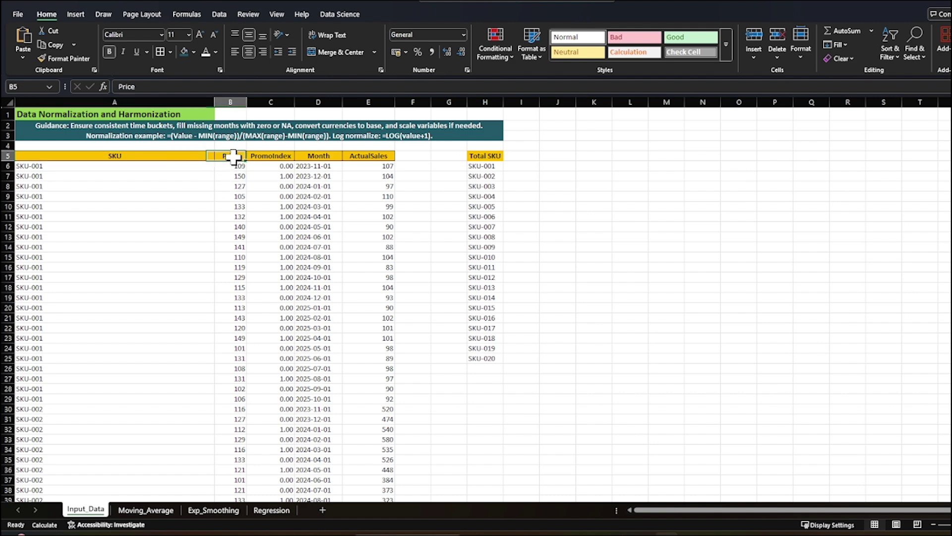
click(273, 159)
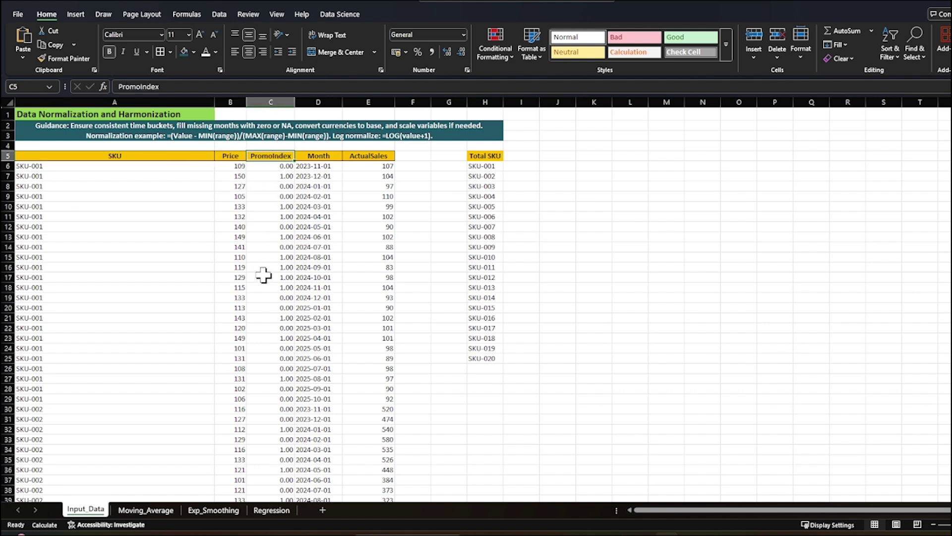
key(Right)
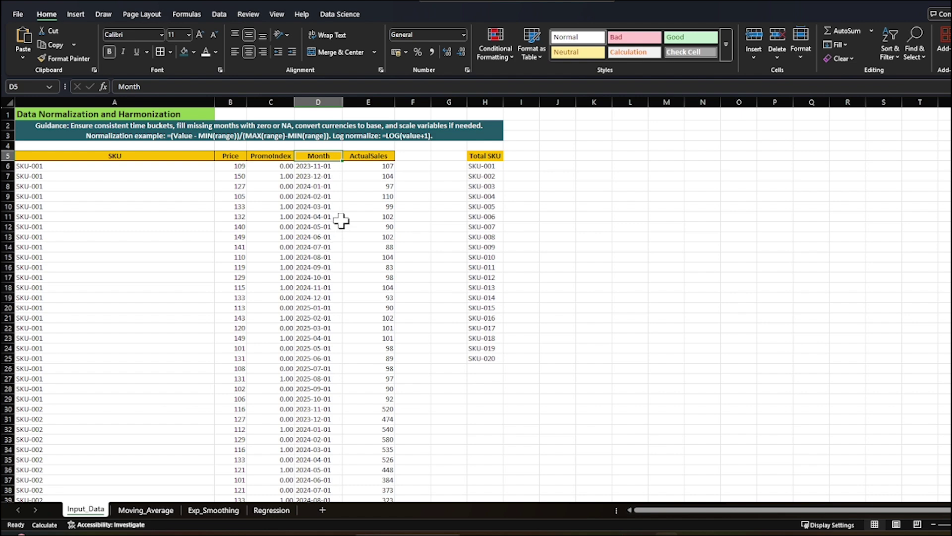
click(362, 170)
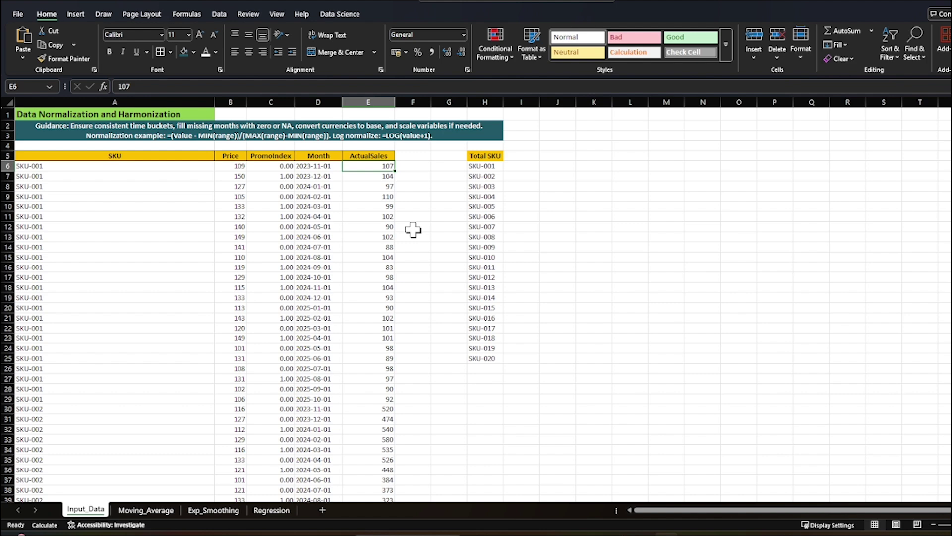
click(130, 509)
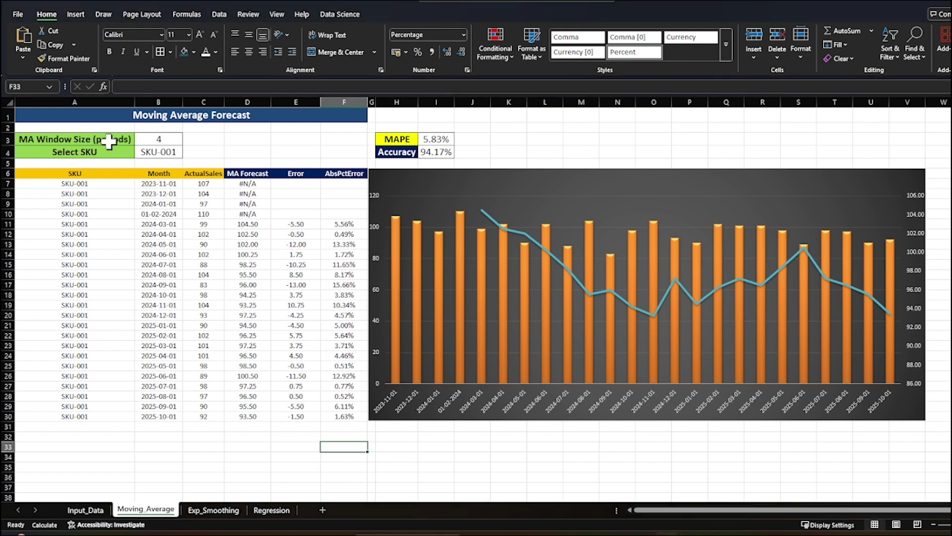
click(176, 141)
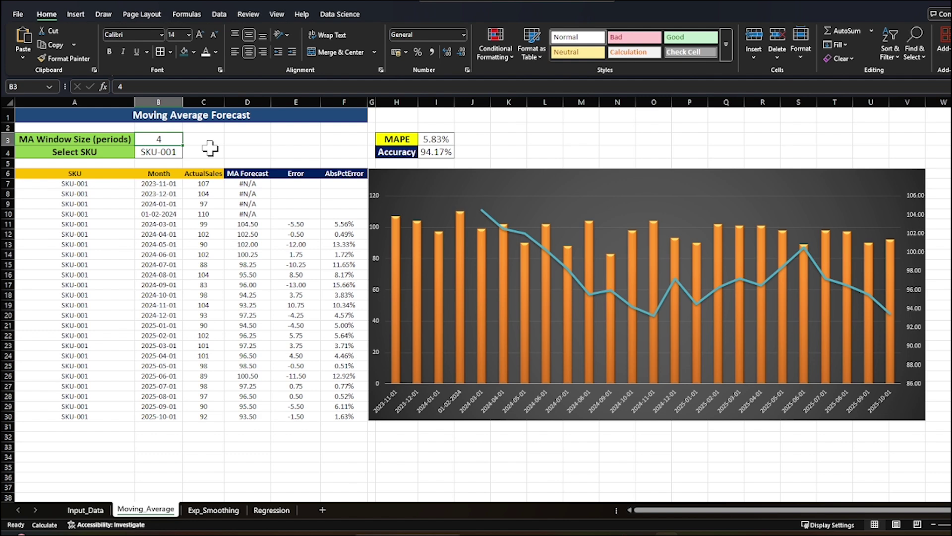
click(217, 152)
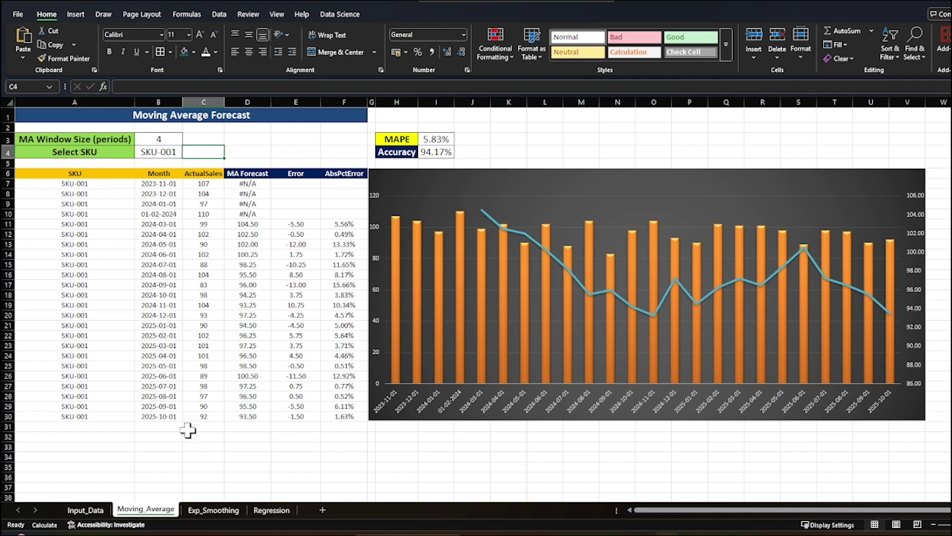
click(166, 141)
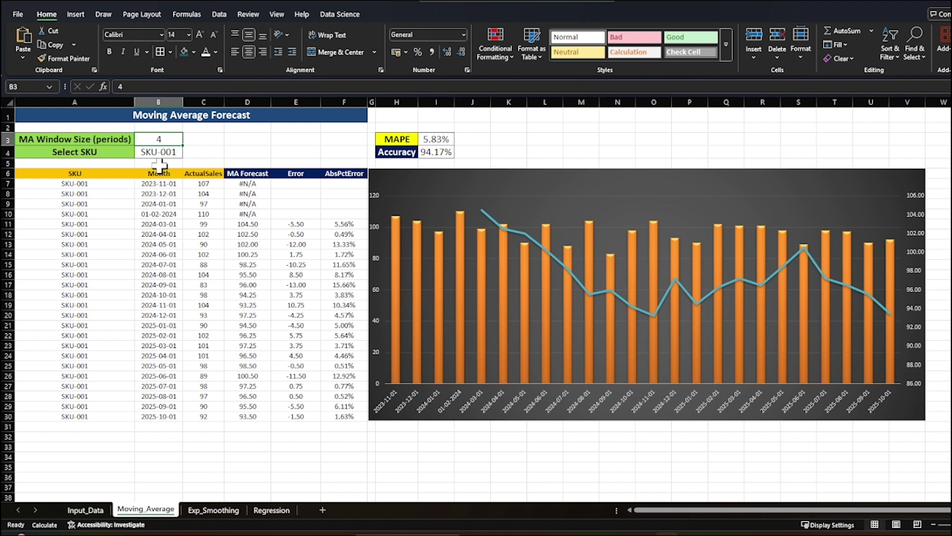
click(166, 154)
- Check B4's Data Validation settings and the SKU list source on Input_Data, leaving them unchanged
click(188, 154)
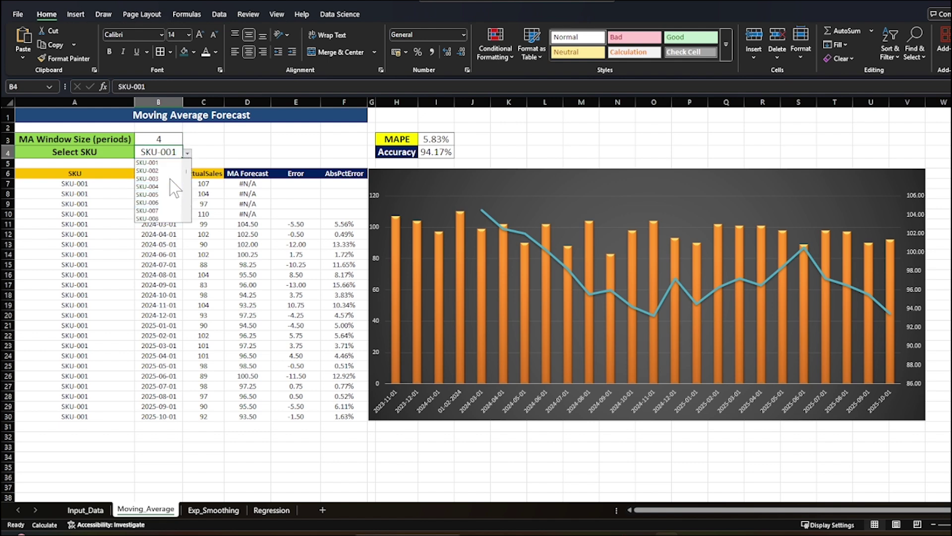
click(209, 11)
click(217, 11)
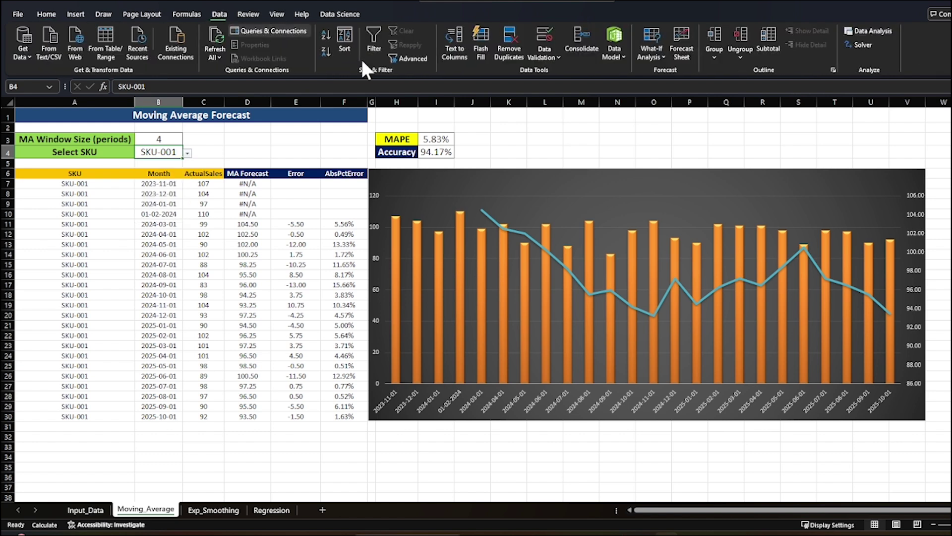
click(556, 55)
click(557, 70)
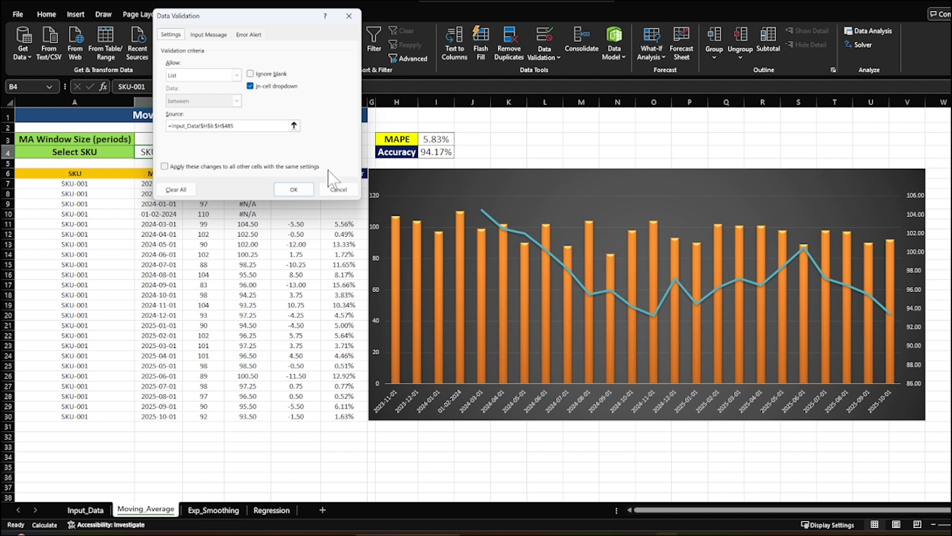
click(296, 189)
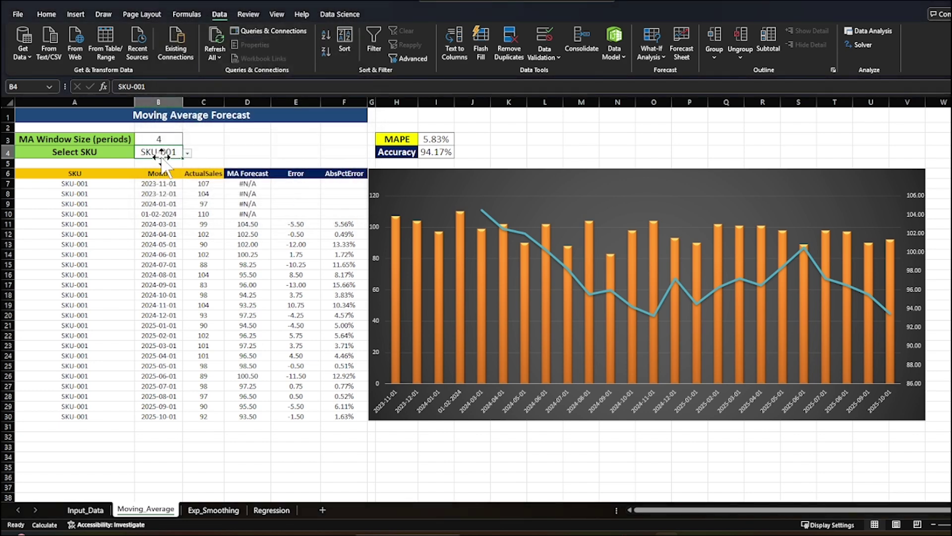
click(86, 510)
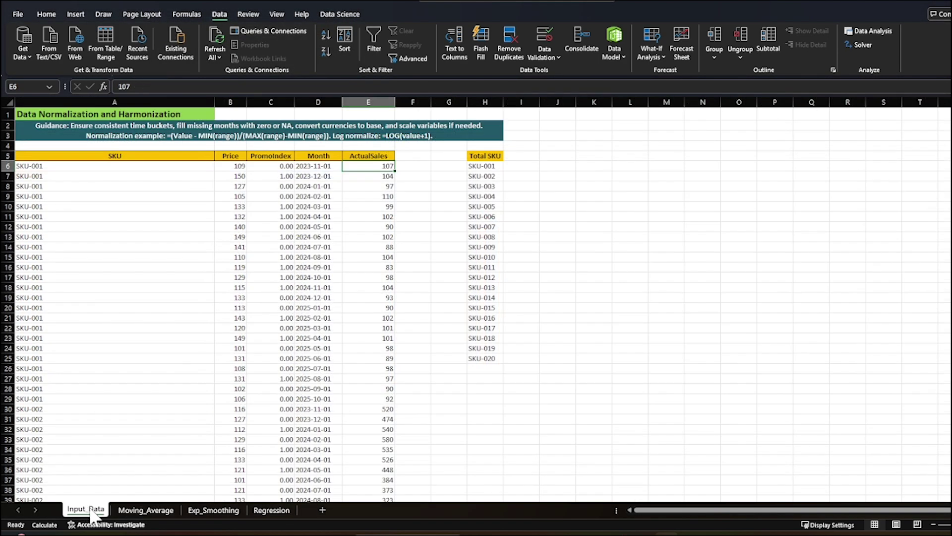
click(145, 515)
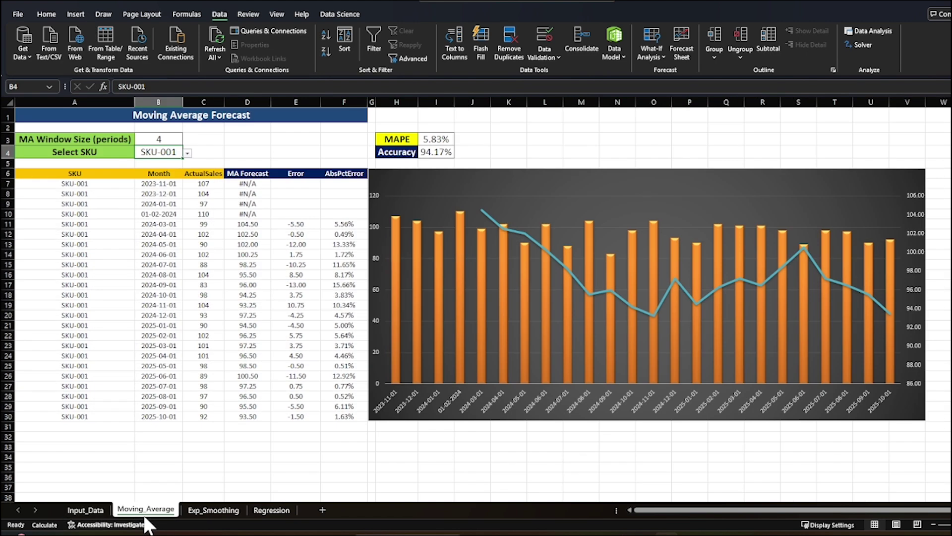
- Pick SKU-002, then SKU-004 in B4 so the forecast shows MAPE 14.11%
click(187, 153)
click(168, 175)
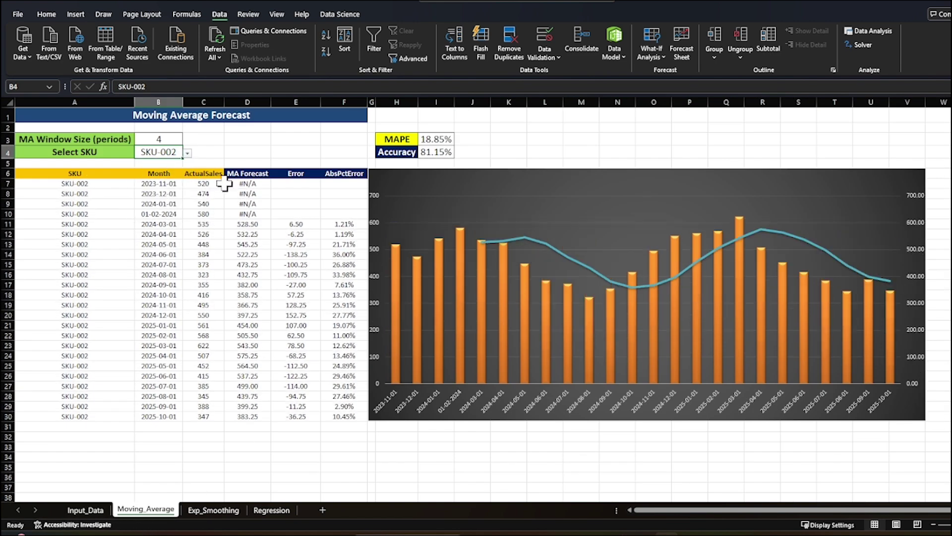
click(187, 154)
click(171, 183)
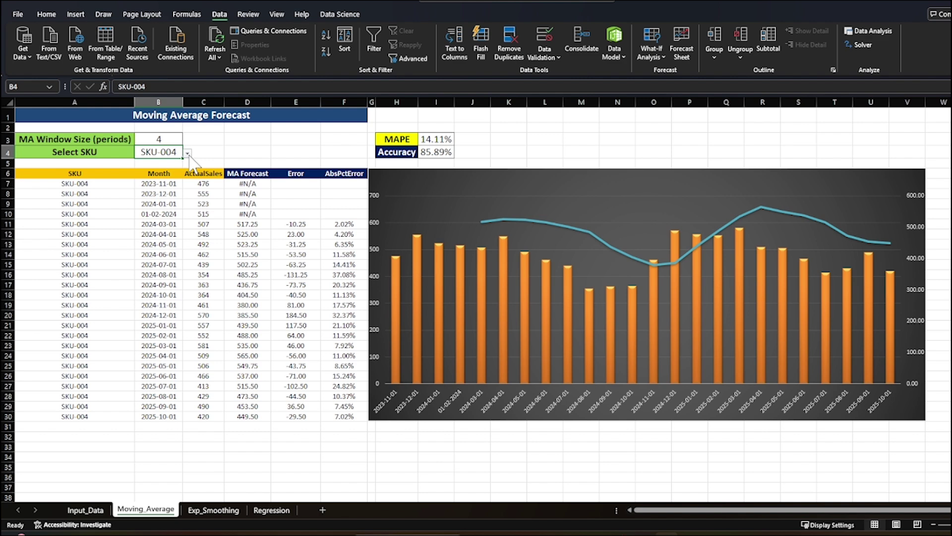
- Try a 3-period window, set B3 to 8 periods, and select the first eight ActualSales values
key(Up)
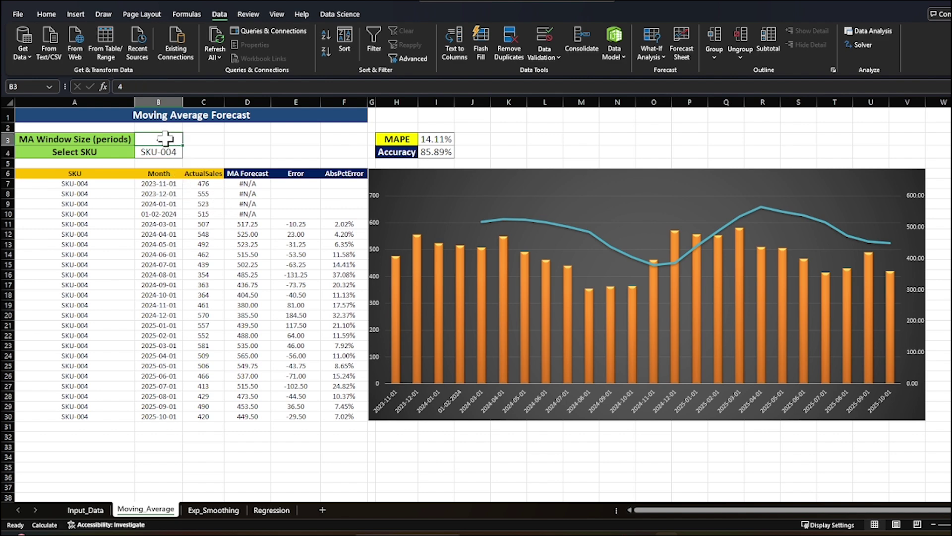
text(3)
key(Return)
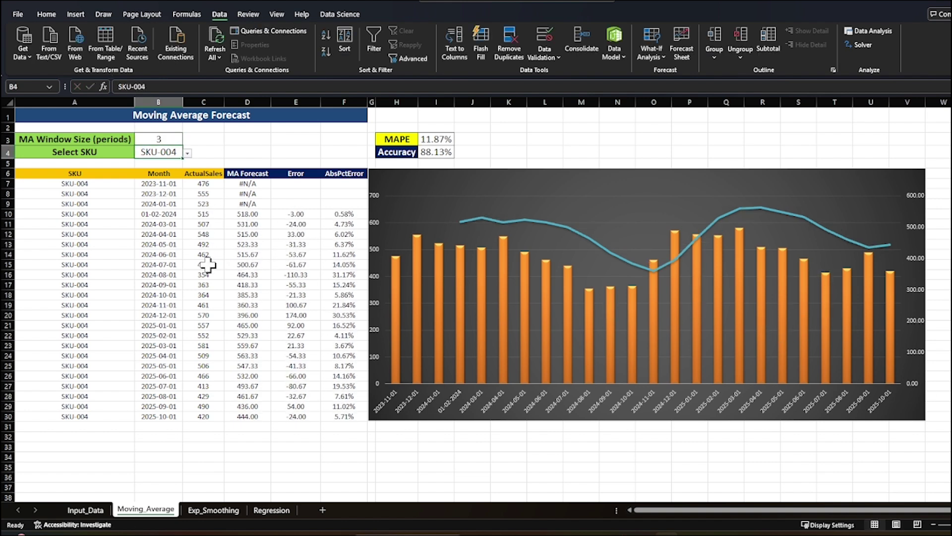
click(169, 139)
text(8)
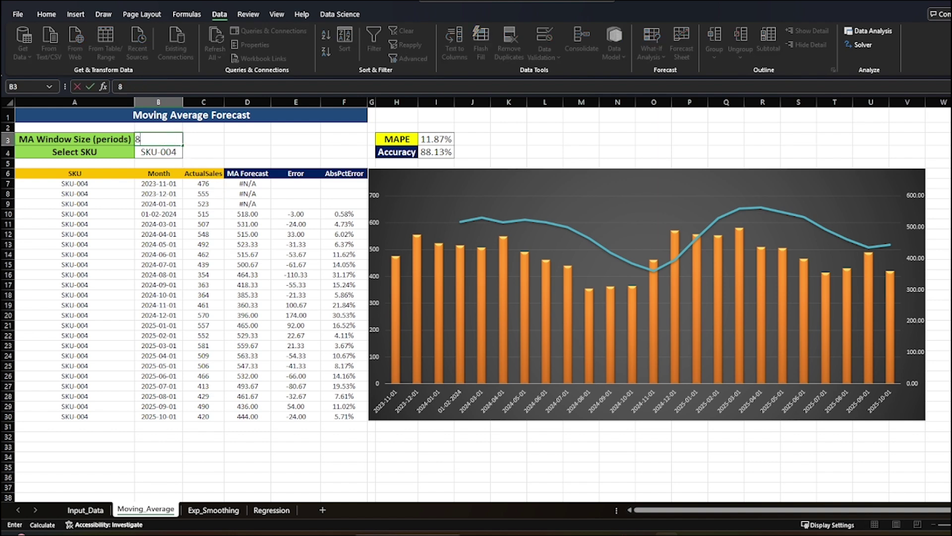
key(Return)
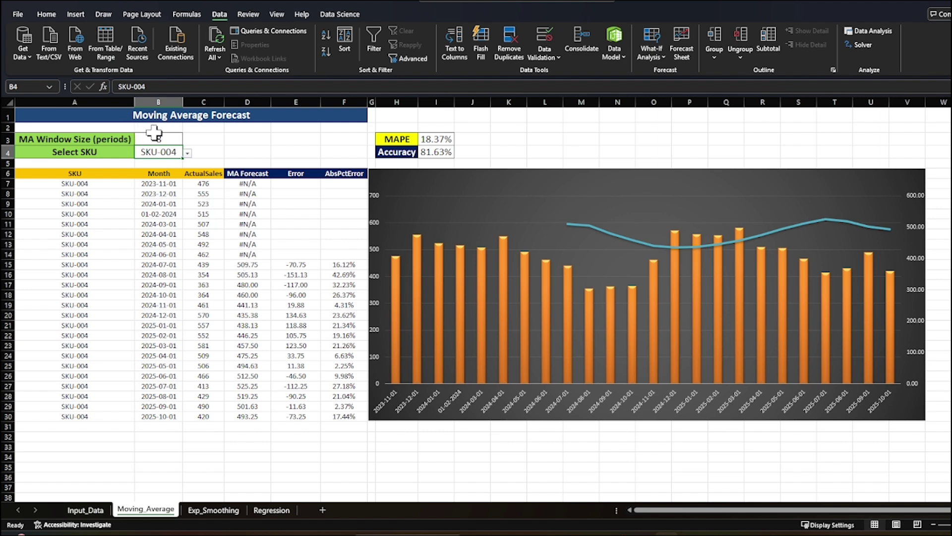
drag(213, 184, 203, 255)
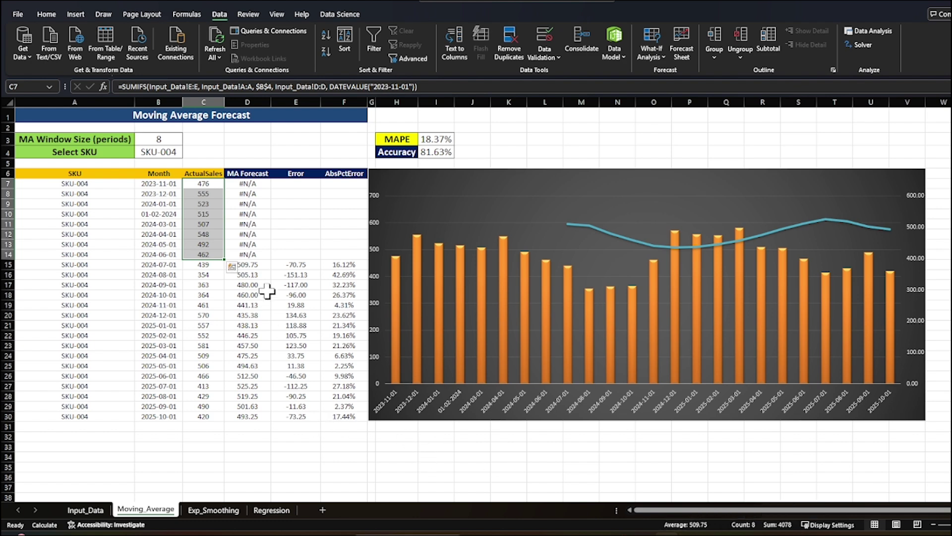
click(254, 265)
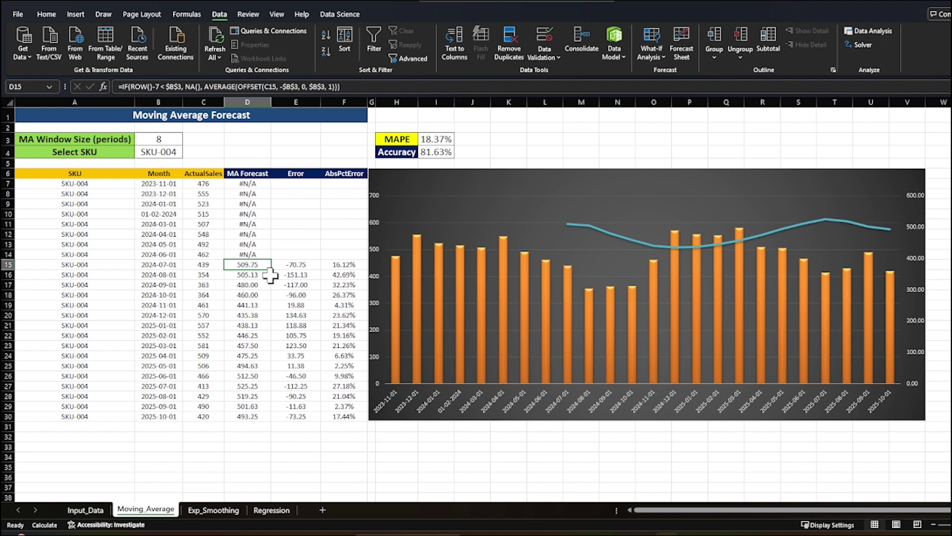
click(290, 265)
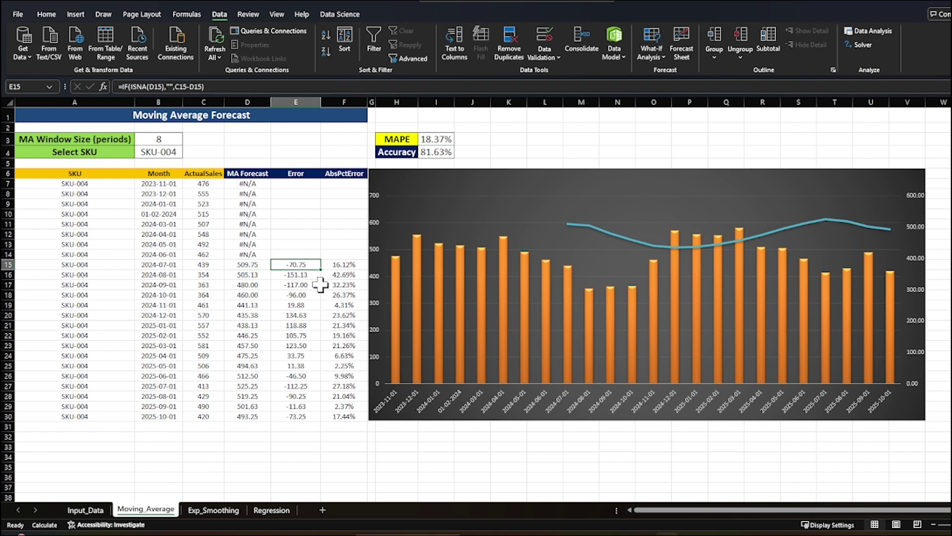
click(347, 267)
click(435, 140)
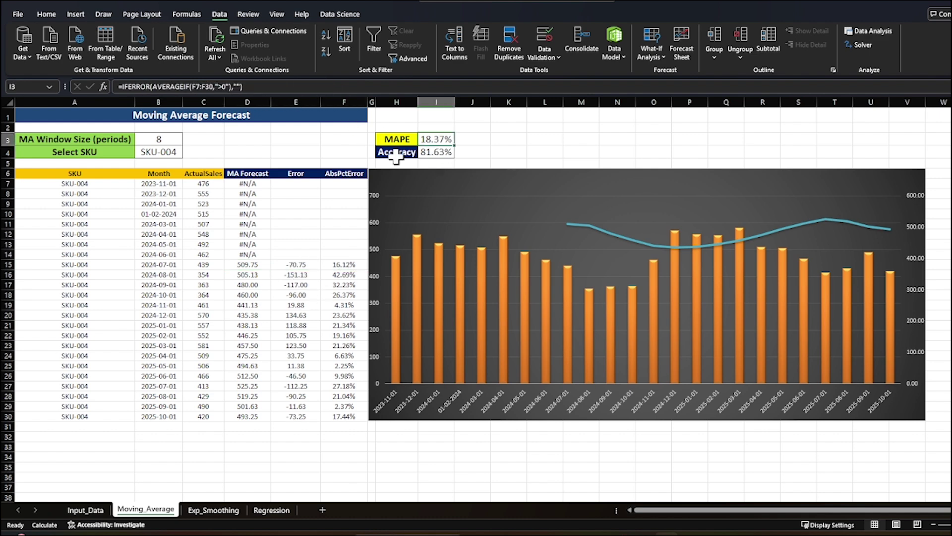
click(430, 152)
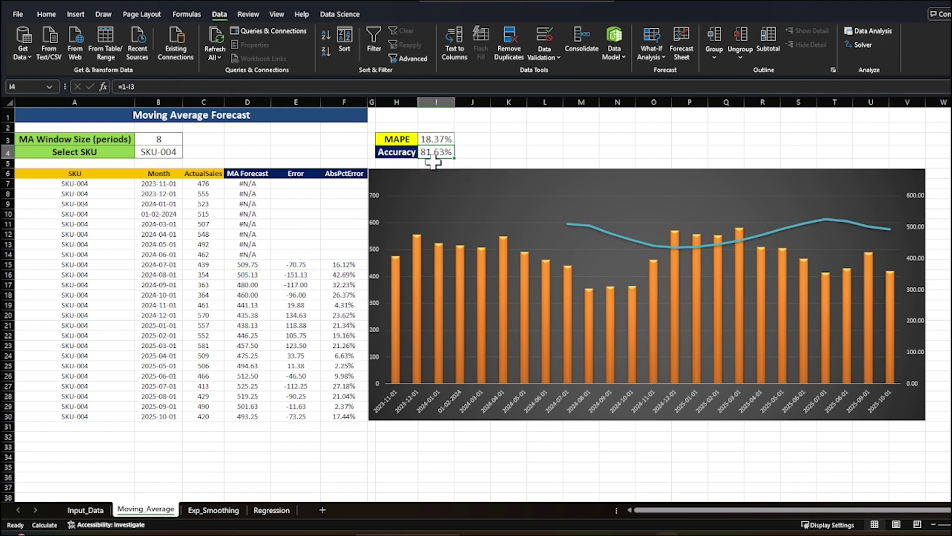
click(480, 147)
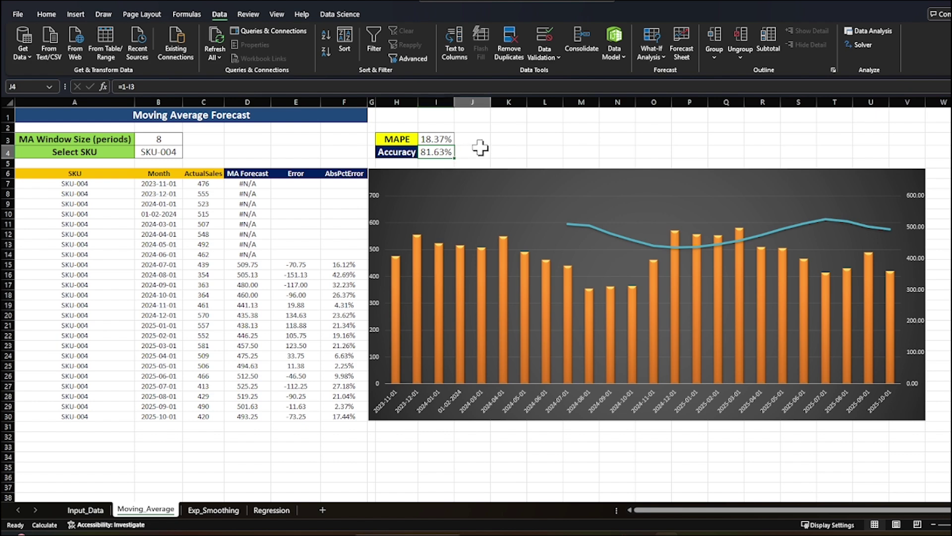
click(160, 139)
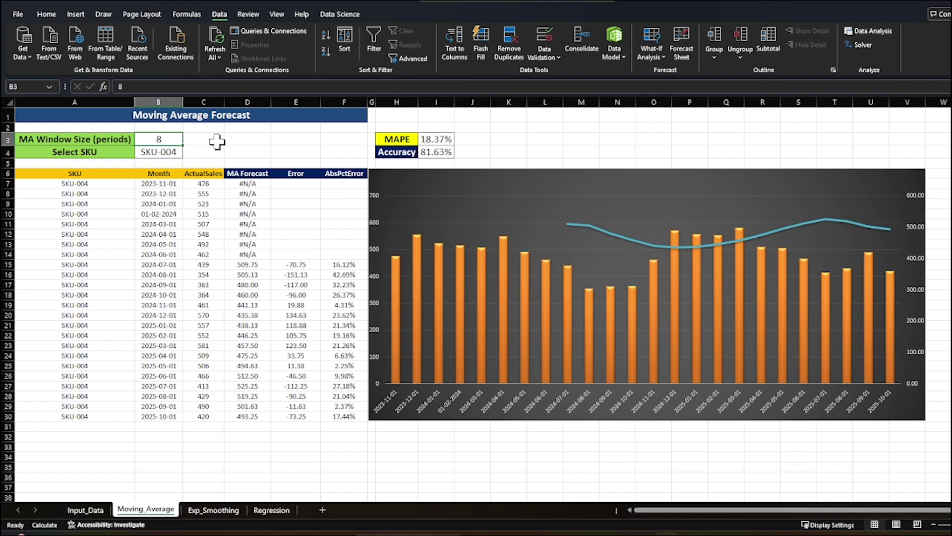
- Cycle the window size in B3 through 4 and 2, settling on 3 periods
text(4)
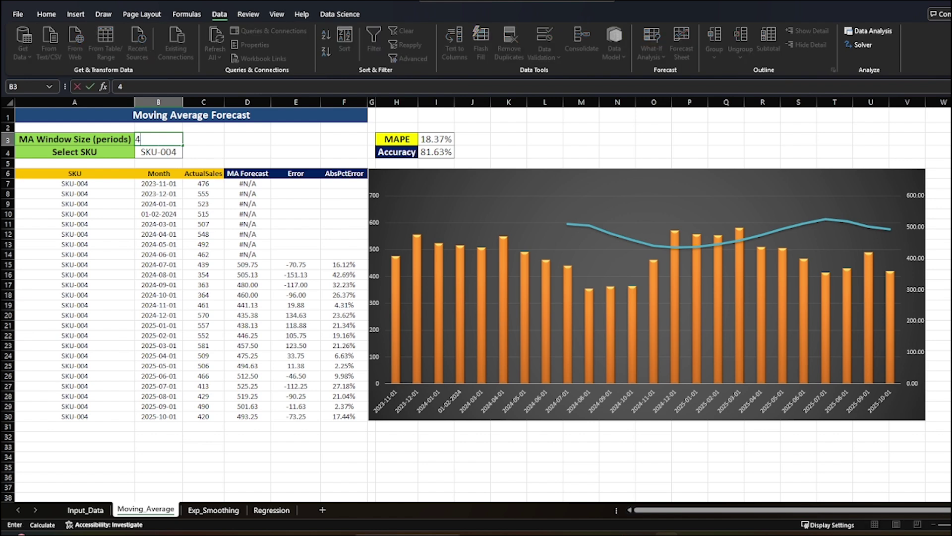
key(Return)
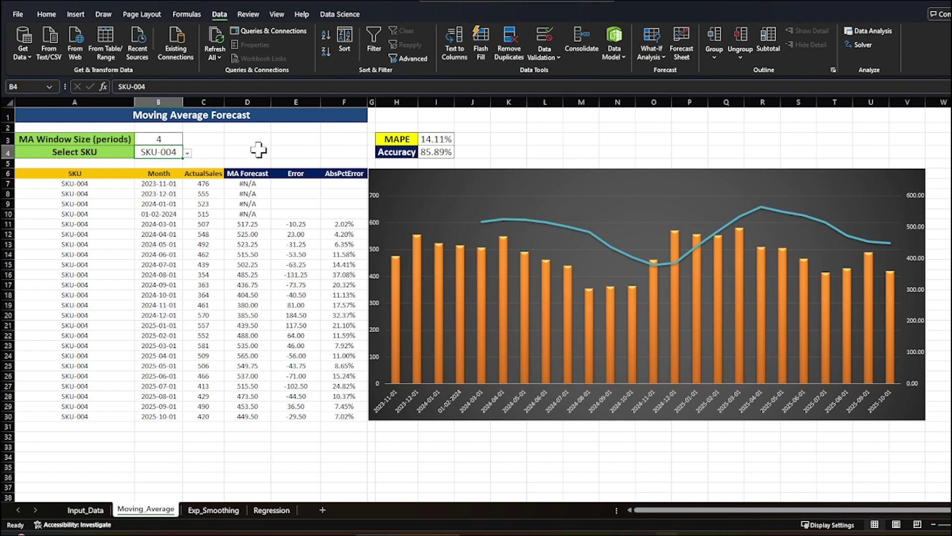
click(182, 138)
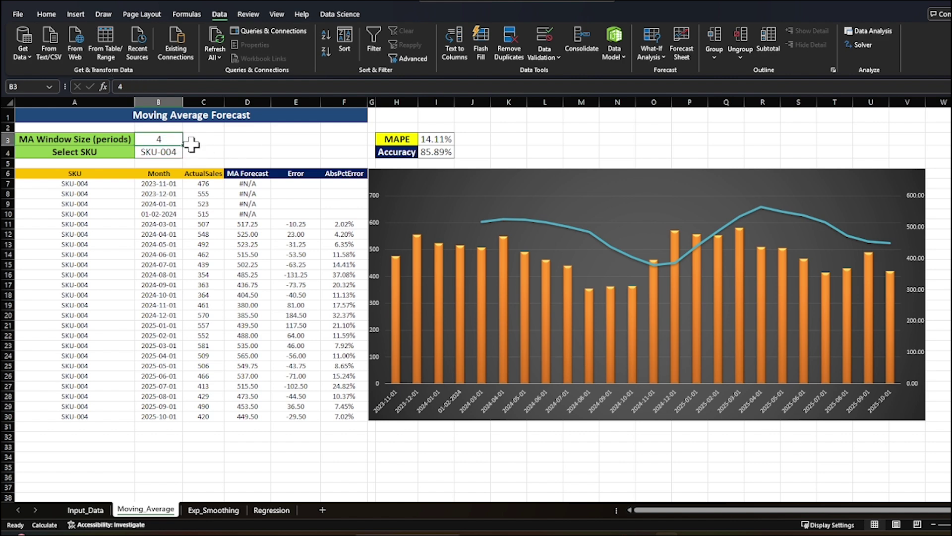
text(2)
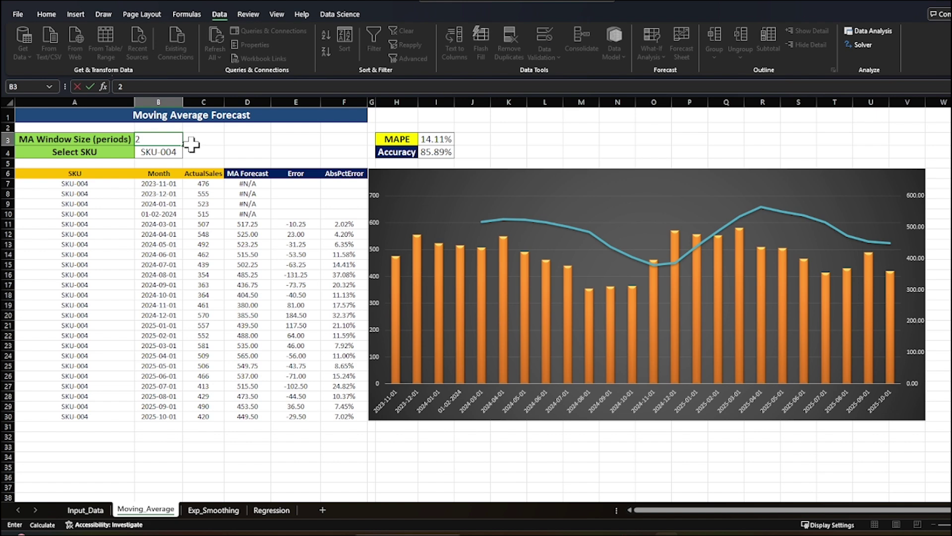
key(Return)
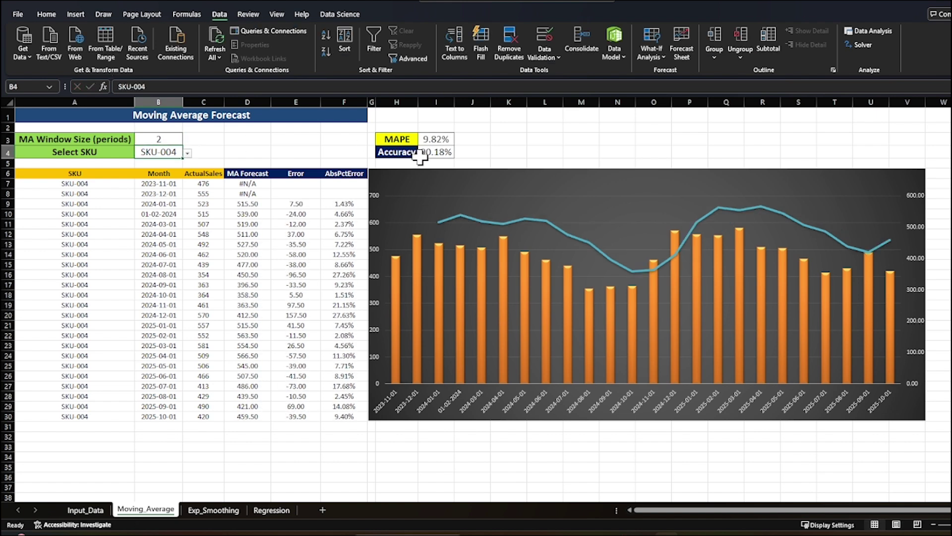
click(170, 141)
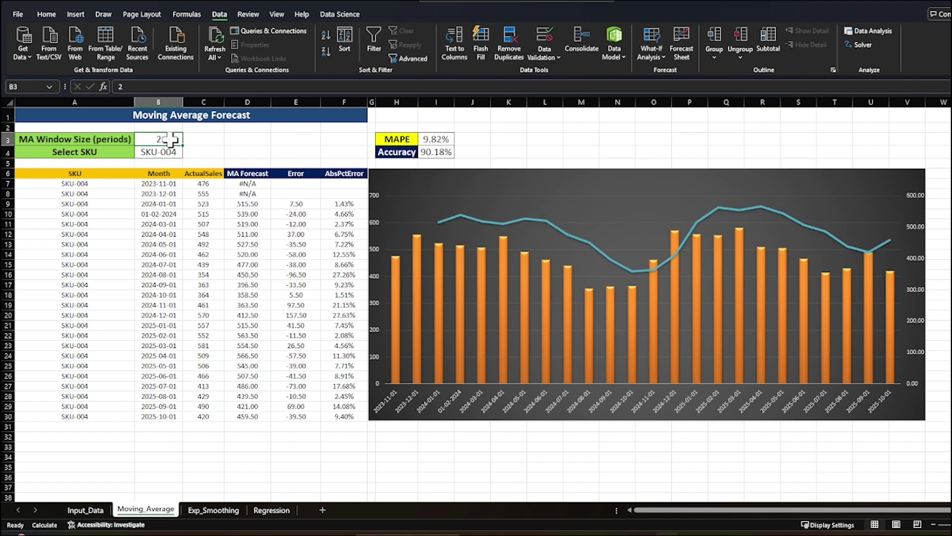
text(3)
key(Return)
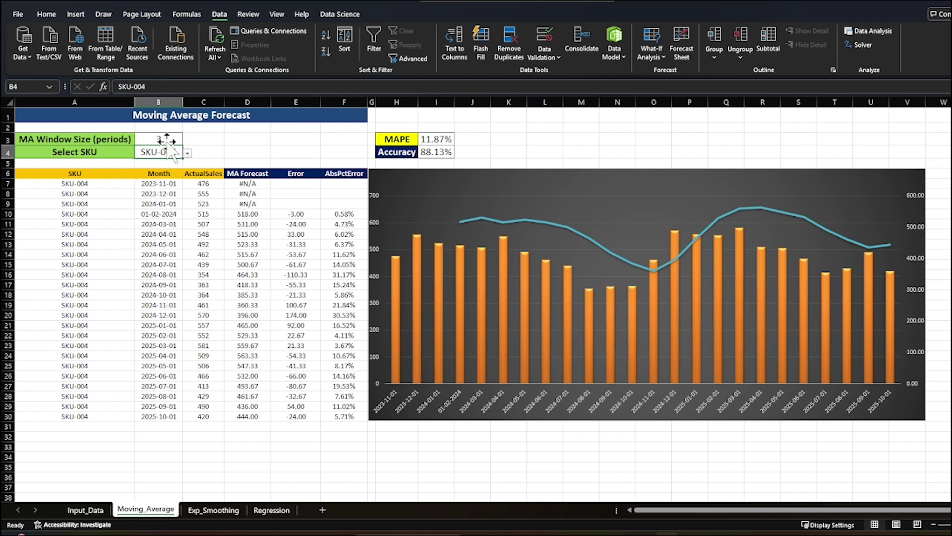
- After viewing D10's formula, set the window size in B3 back to 4
click(248, 215)
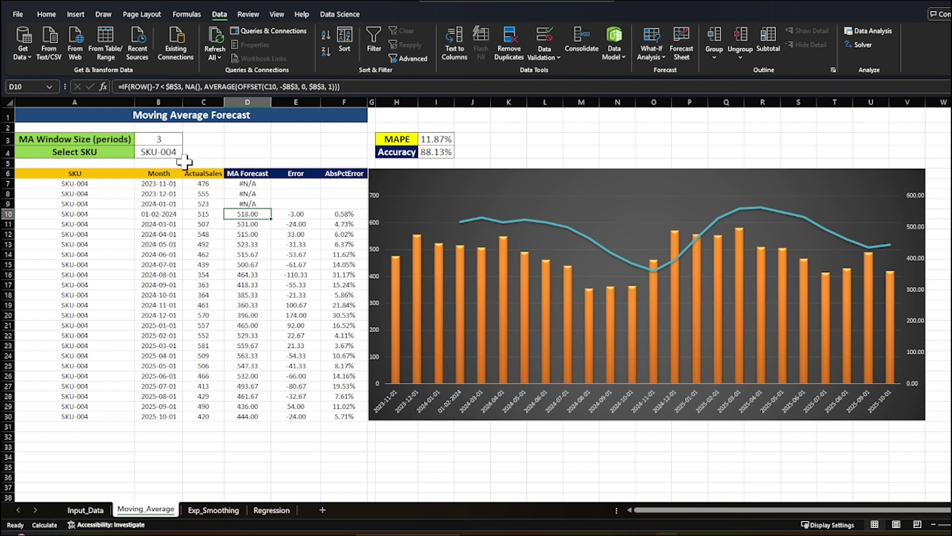
click(165, 141)
text(4)
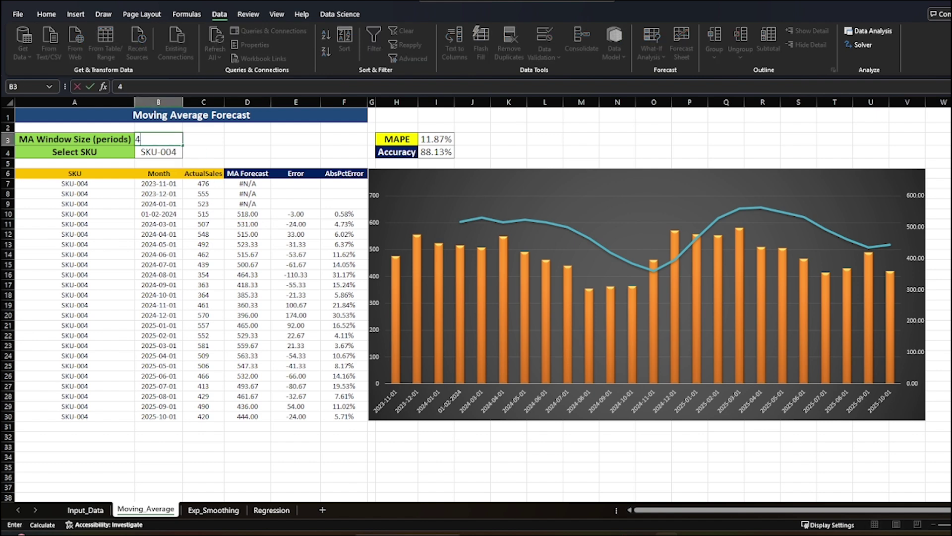
key(Return)
- Confirm D11's 517.25 forecast equals the status-bar average of sales C7:C10
click(260, 226)
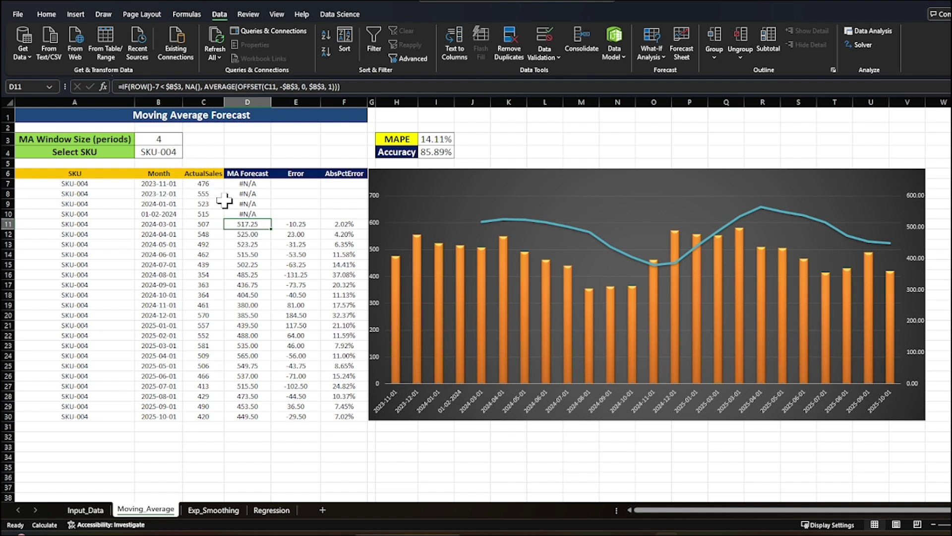
click(231, 215)
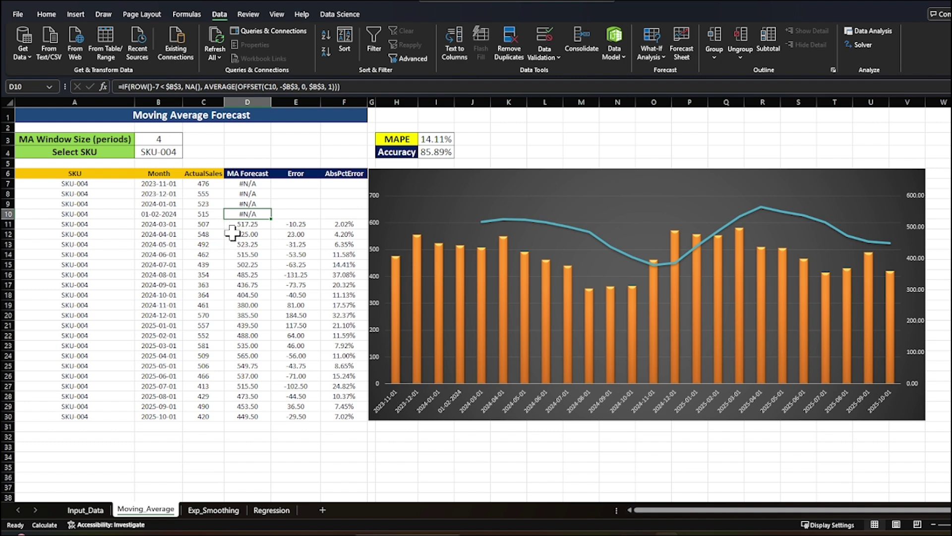
drag(206, 184, 213, 205)
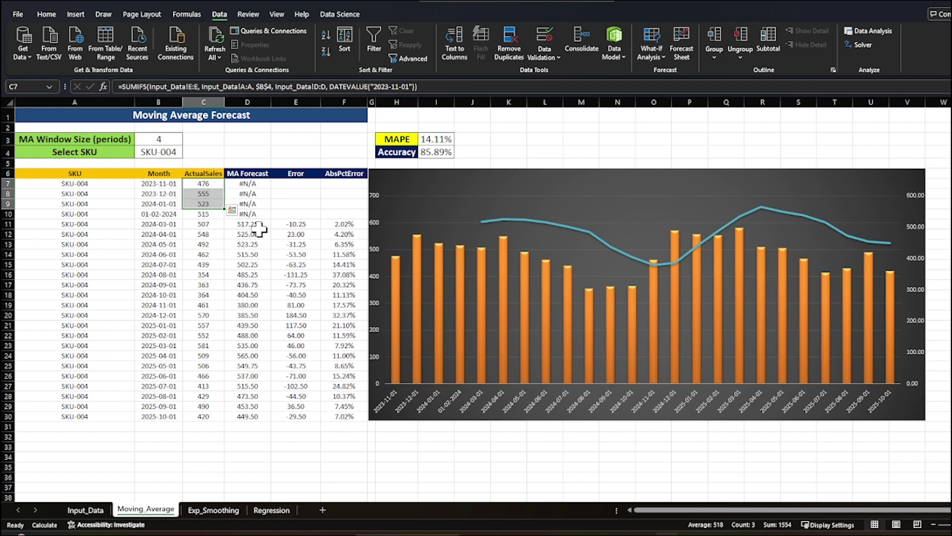
click(217, 222)
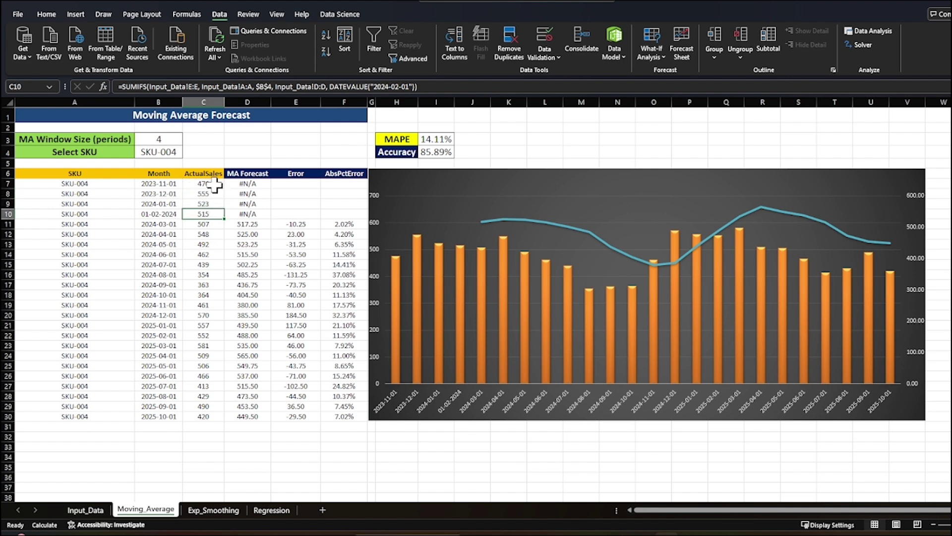
drag(206, 186, 219, 208)
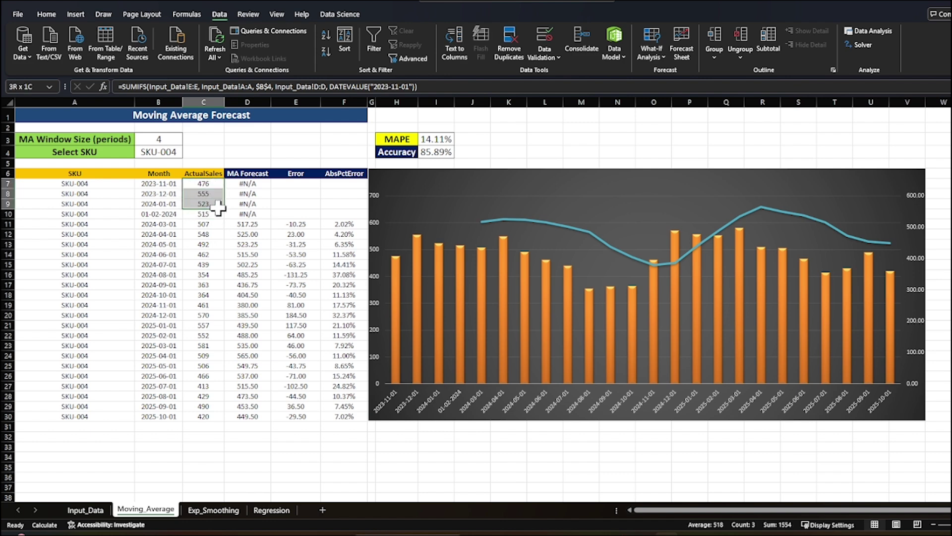
click(262, 227)
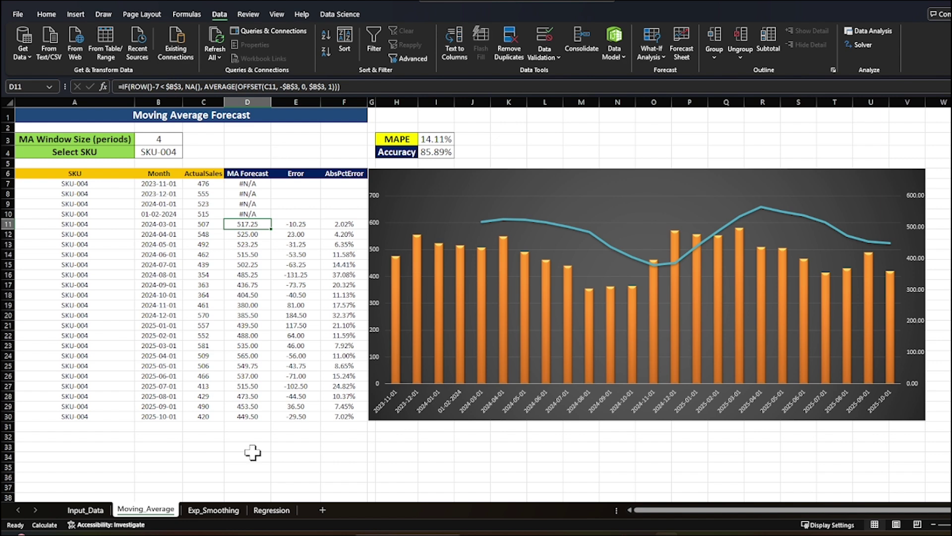
- Show the Exp_Smoothing sheet with alpha 0.3 forecasting SKU-001 (MAPE 4.49%)
click(211, 510)
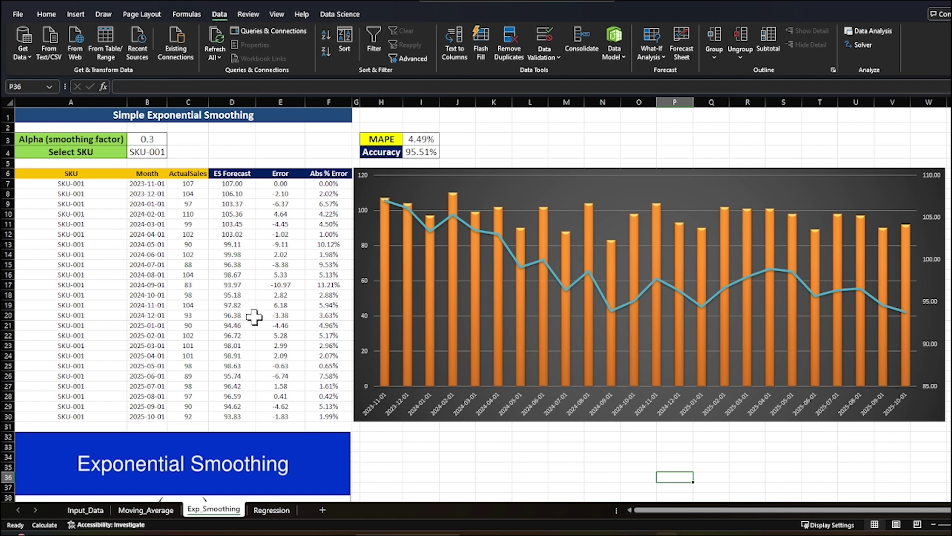
- Scroll down to the F(t+1) = αA(t) + (1−α)F(t) explainer image
scroll(254, 316, down, 5)
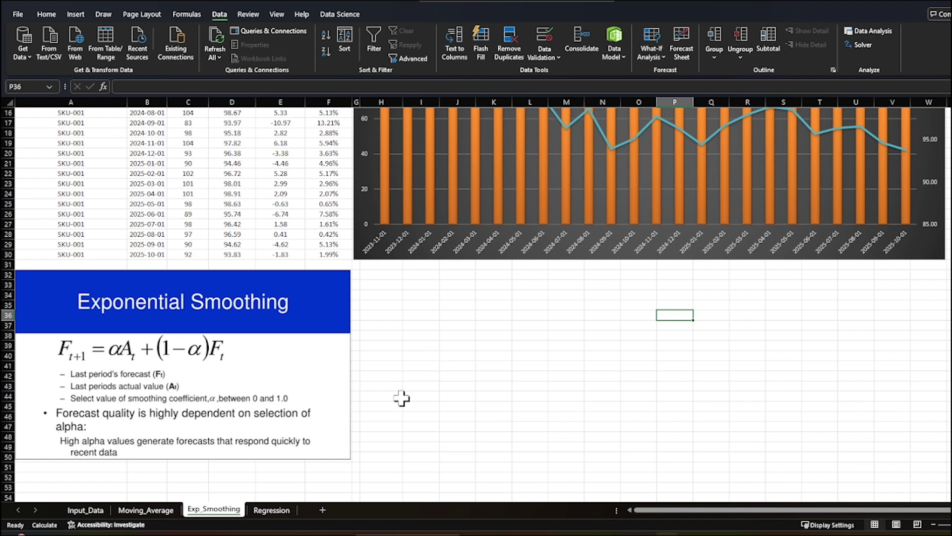
- Change the alpha in B3 from 0.3 to 0.4
scroll(401, 398, up, 5)
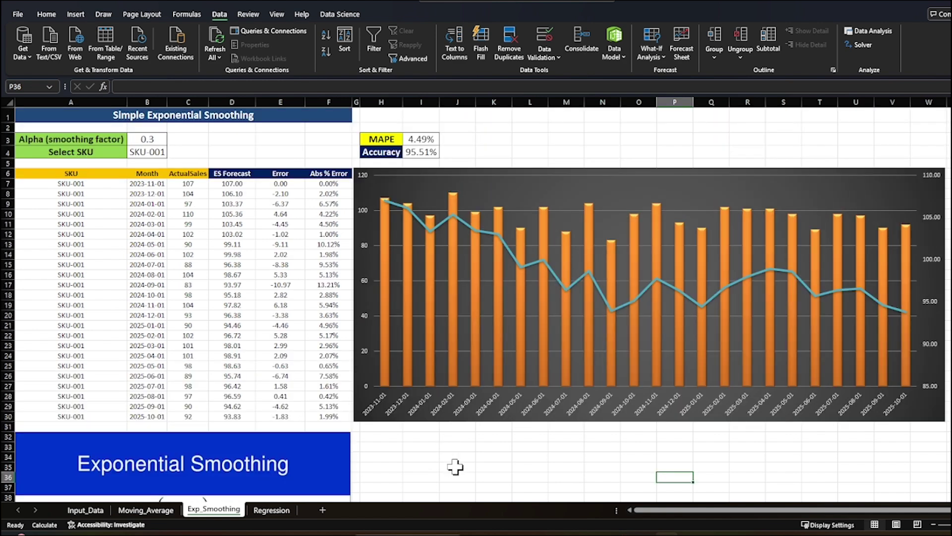
click(158, 139)
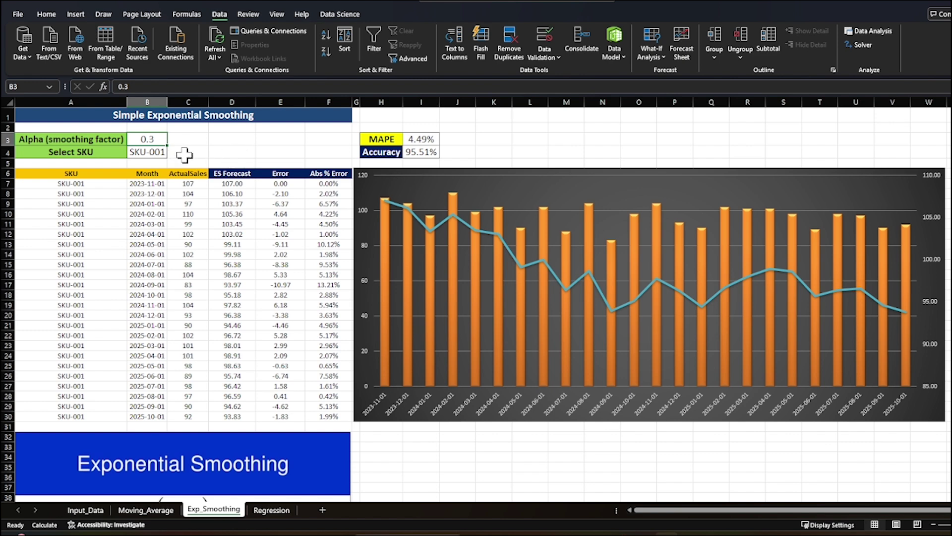
click(151, 152)
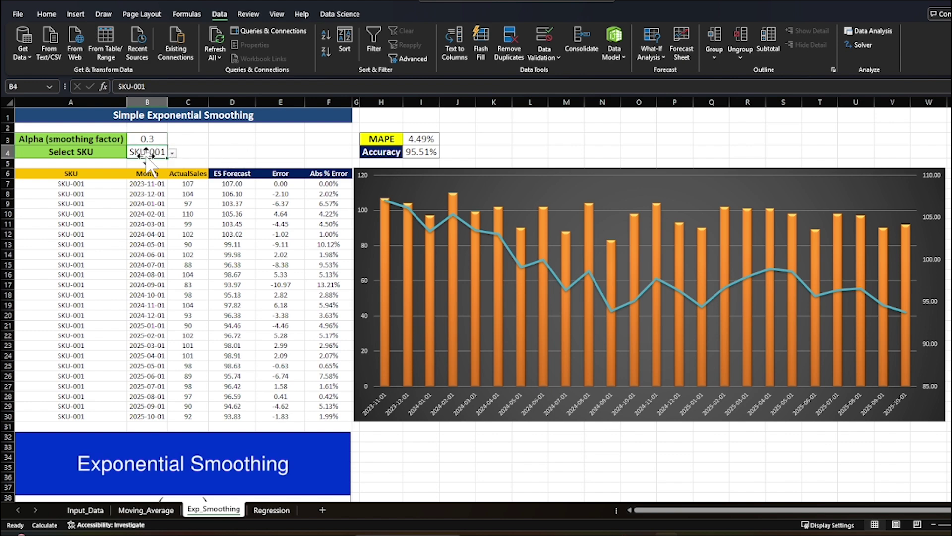
double_click(147, 139)
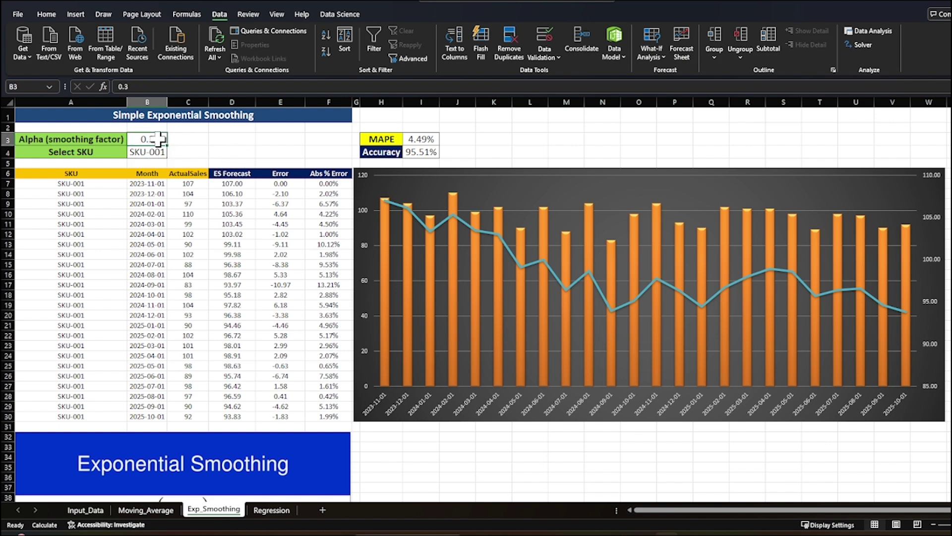
key(BackSpace)
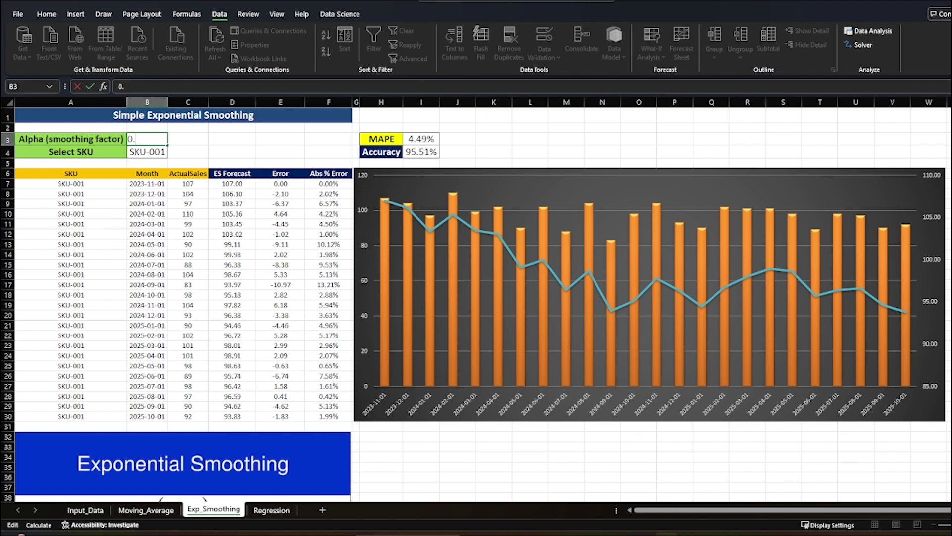
text(4)
key(Return)
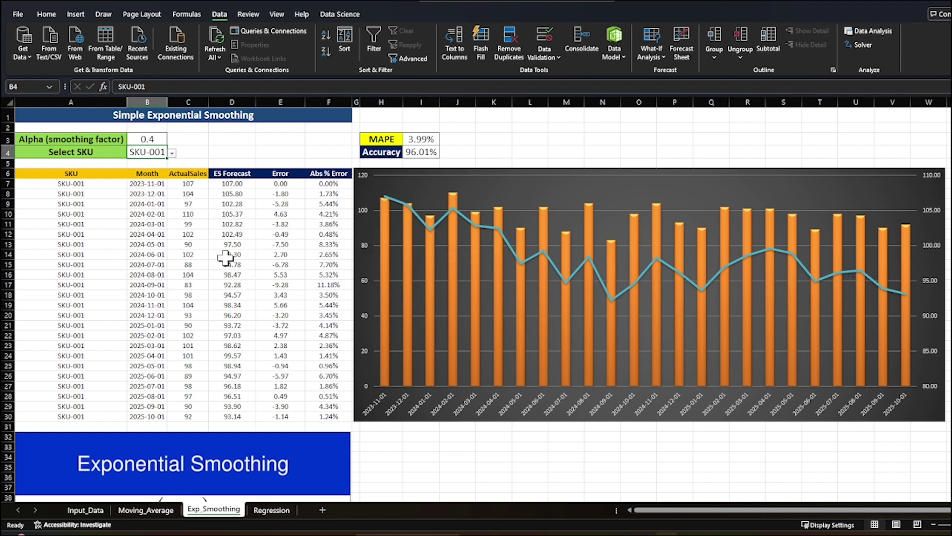
- Review the smoothing, error and absolute percent error formulas in D10, E11 and F11
click(230, 215)
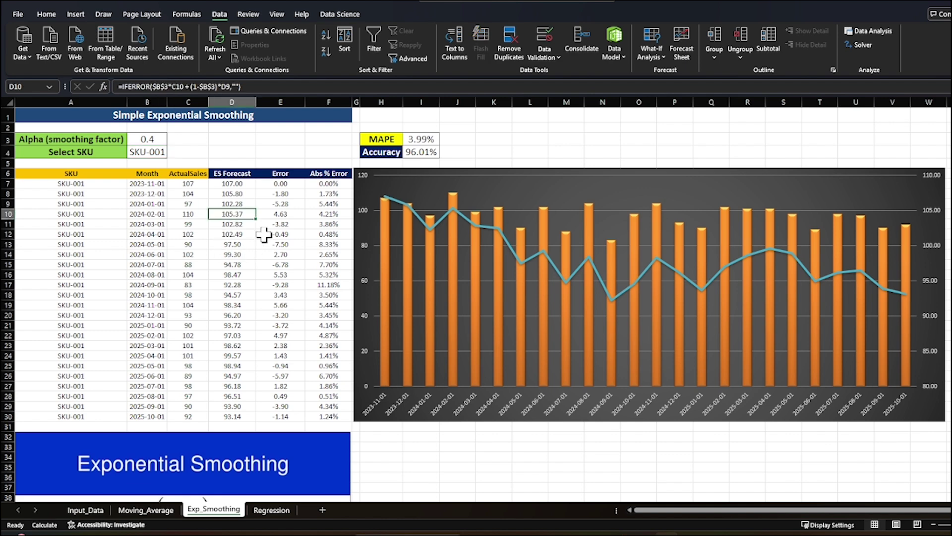
scroll(179, 389, down, 4)
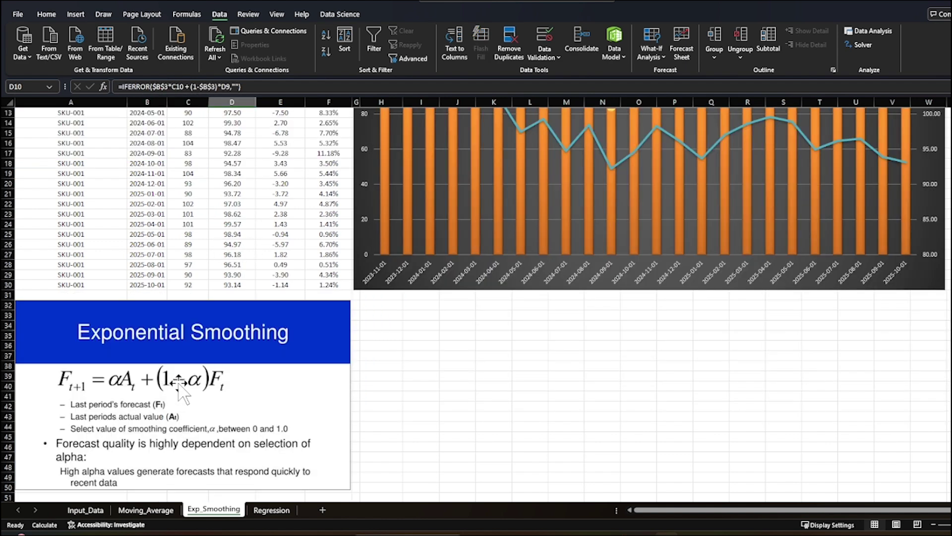
scroll(208, 392, up, 4)
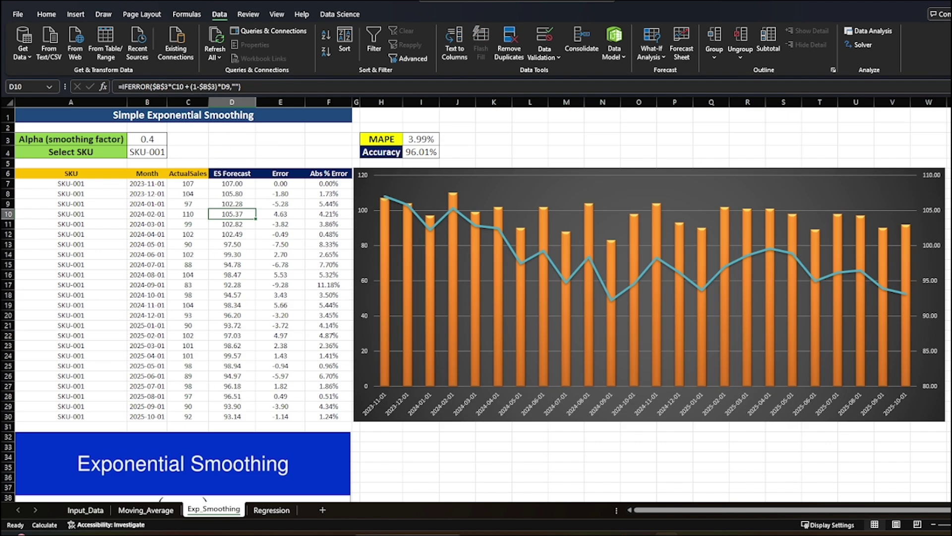
click(284, 225)
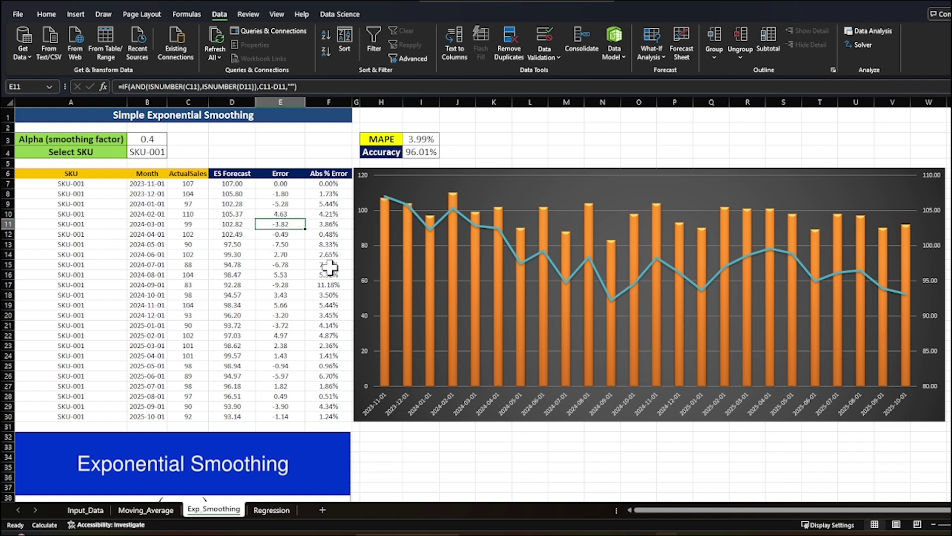
click(318, 224)
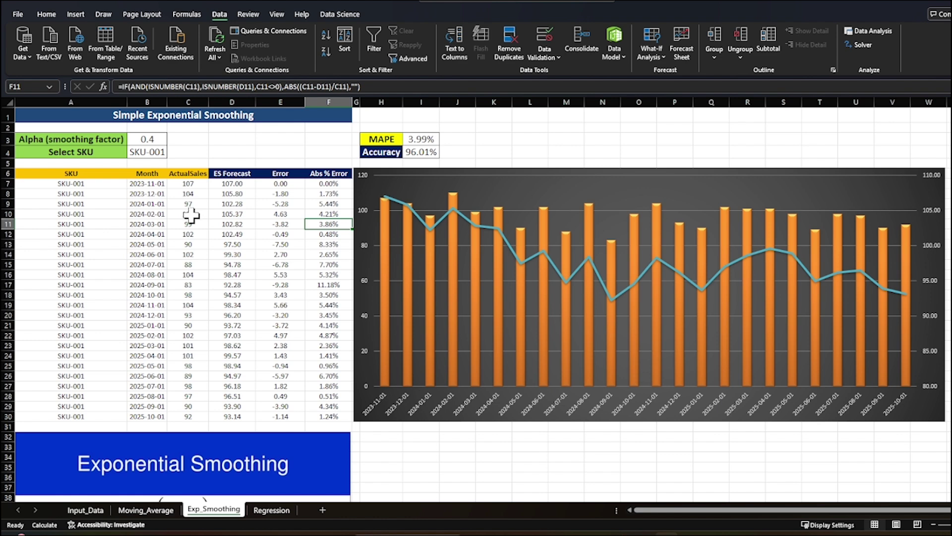
double_click(152, 140)
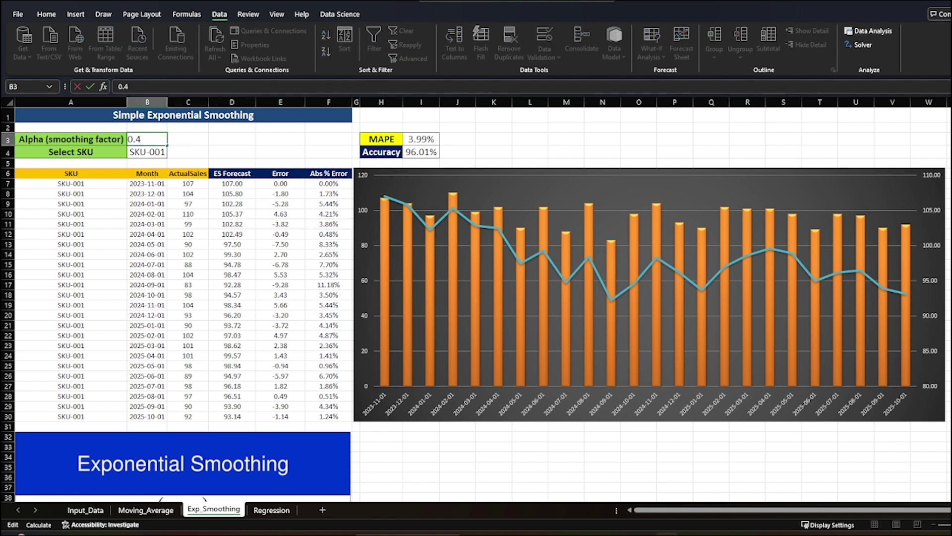
- Change alpha in B3 from 0.4 to 0.9
key(BackSpace)
text(9)
key(Return)
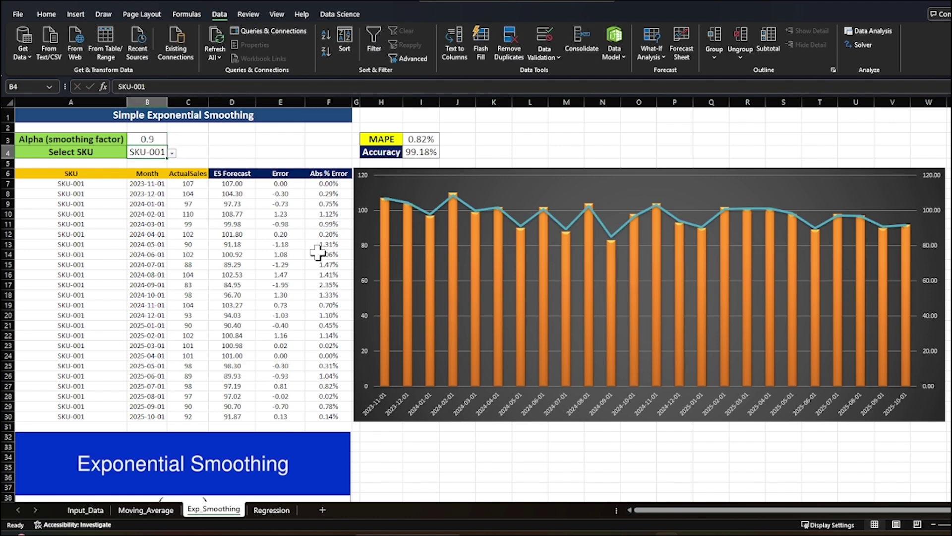
- Pick SKU-004, then SKU-006 from the B4 dropdown, giving MAPE 1.53%
click(172, 153)
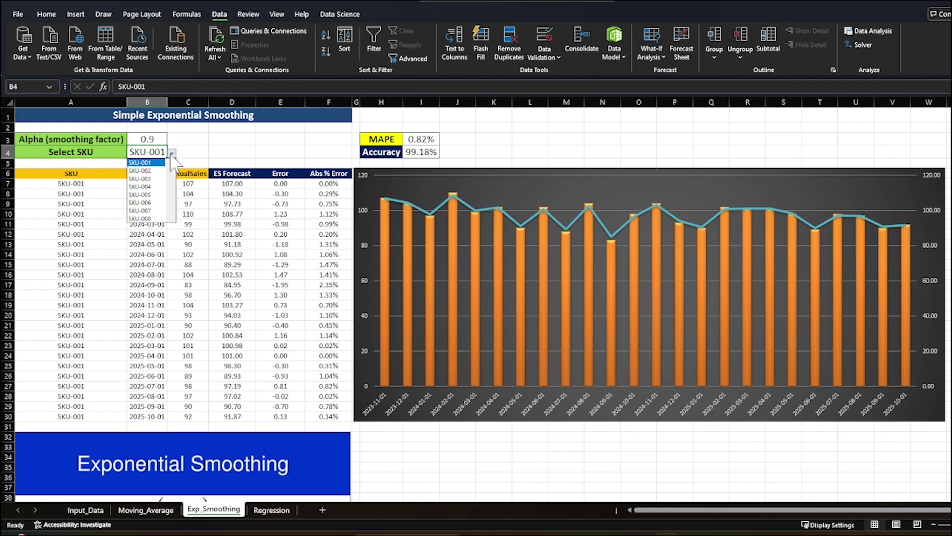
click(149, 196)
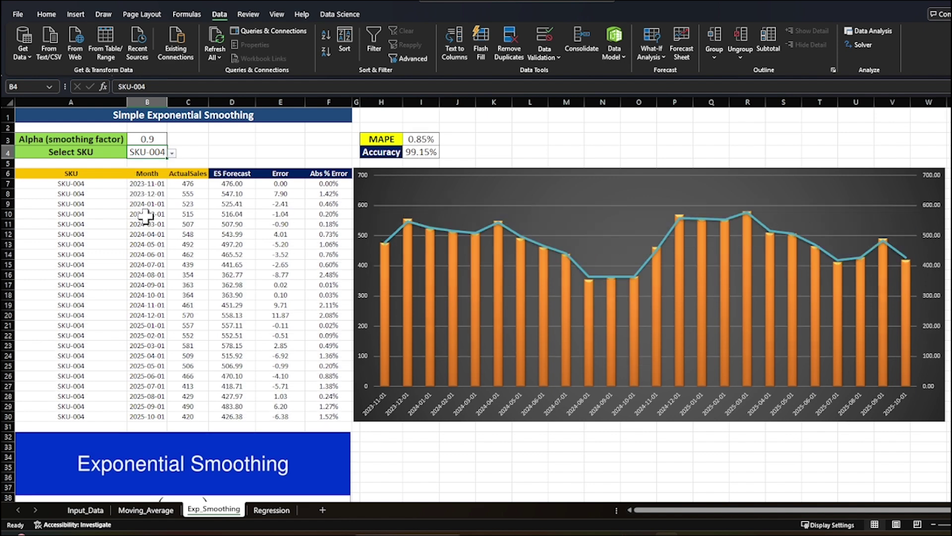
click(172, 153)
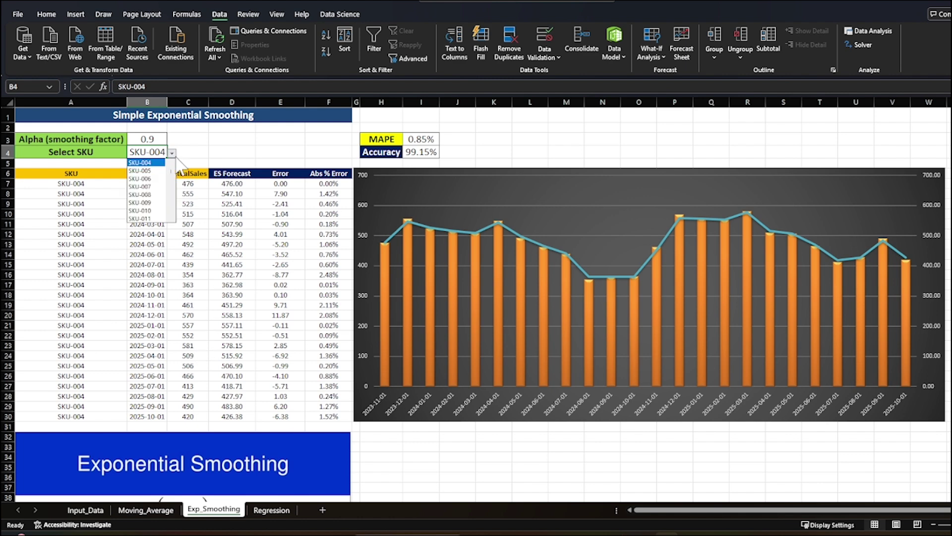
click(155, 177)
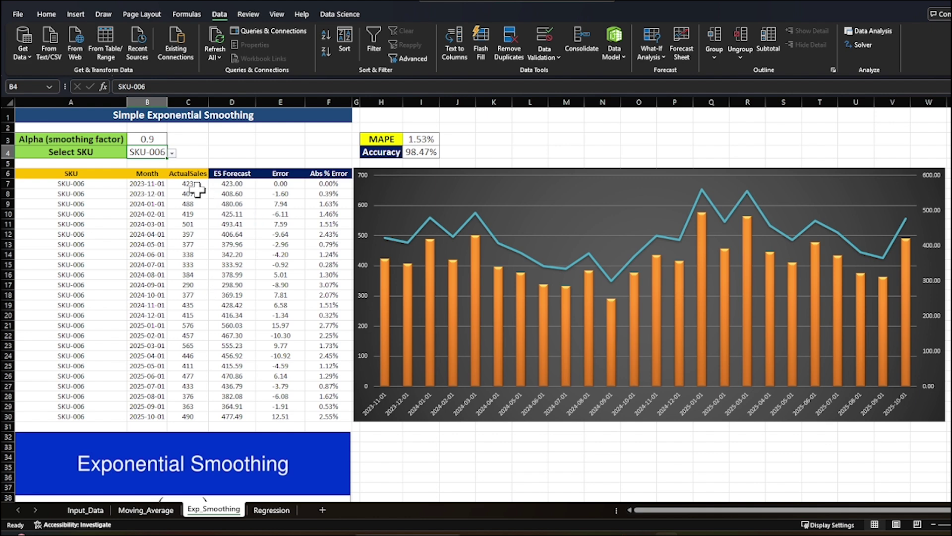
key(Up)
key(Right)
key(Right)
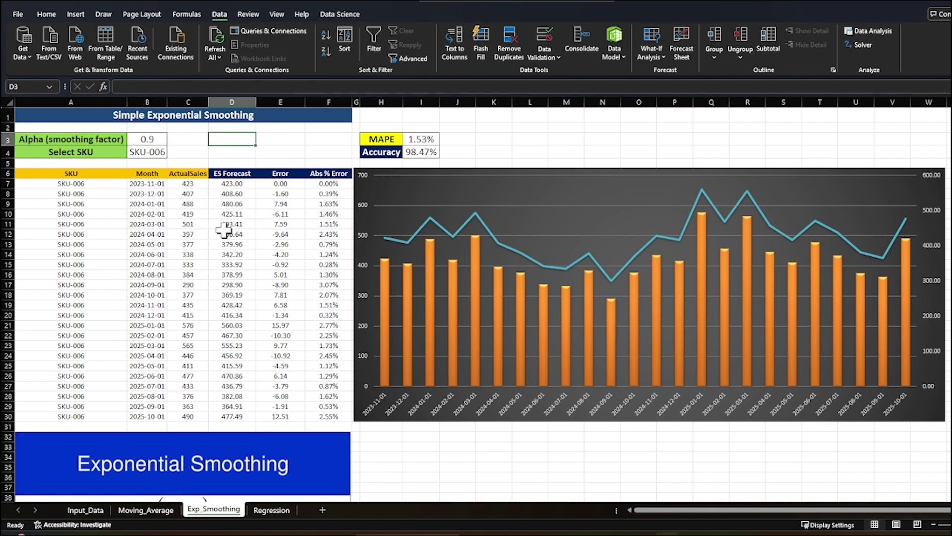
- Replace the 0.9 alpha in Exp_Smoothing cell B3 with 0.3
click(149, 140)
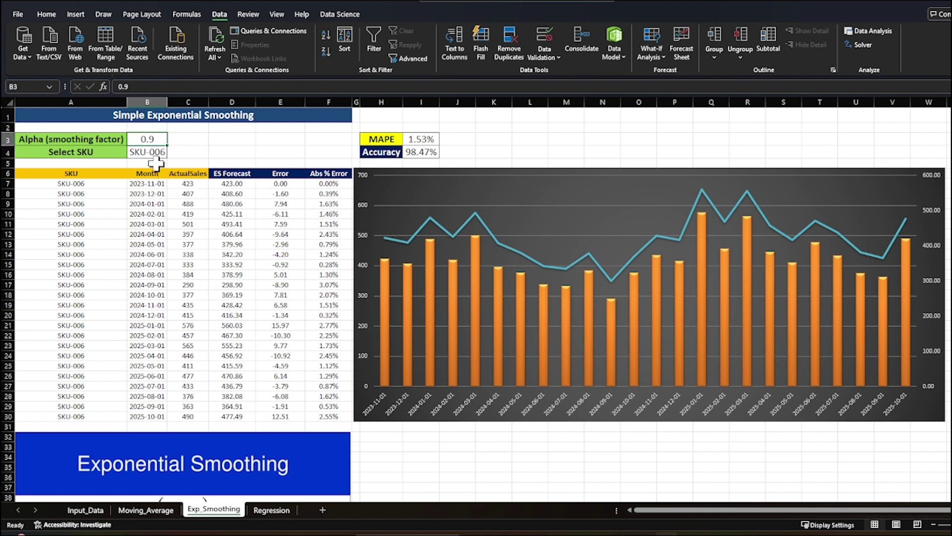
double_click(147, 138)
key(BackSpace)
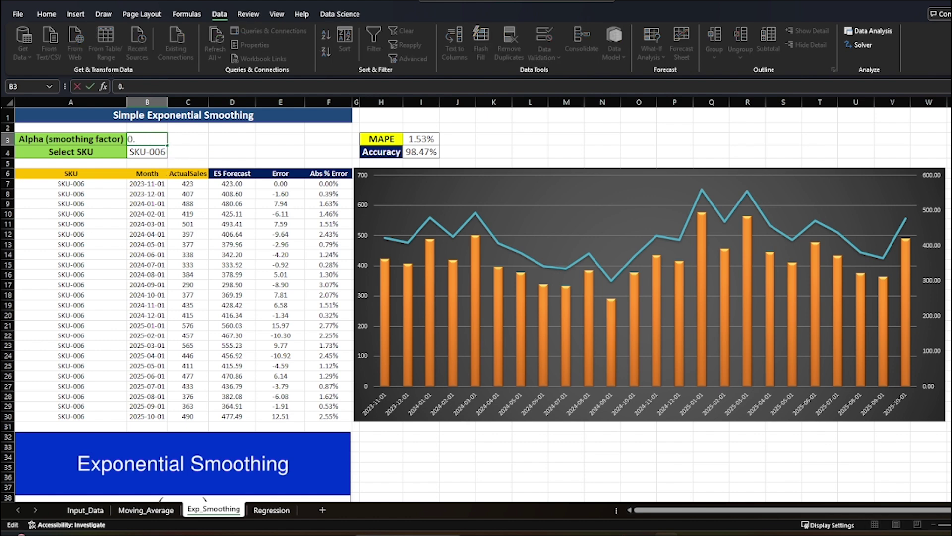
text(3)
key(Return)
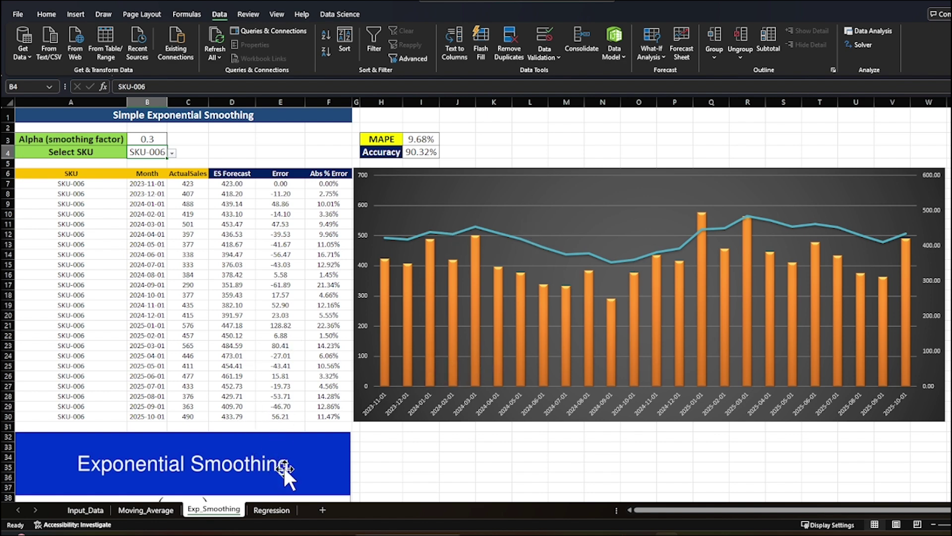
- Open the Regression sheet and inspect the ActualSales C7:C31 and Price/PromoIndex D7:E31 ranges and the H31 formula
click(272, 510)
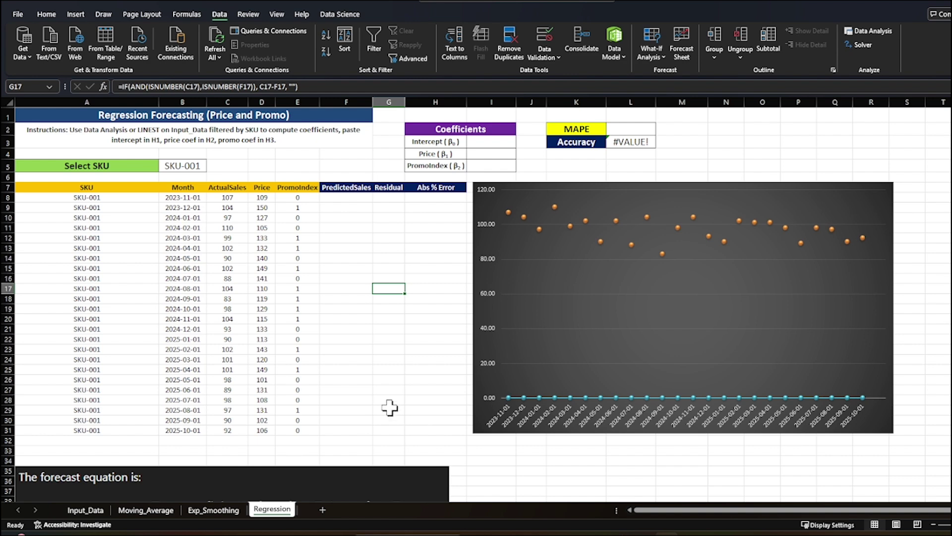
drag(226, 187, 243, 426)
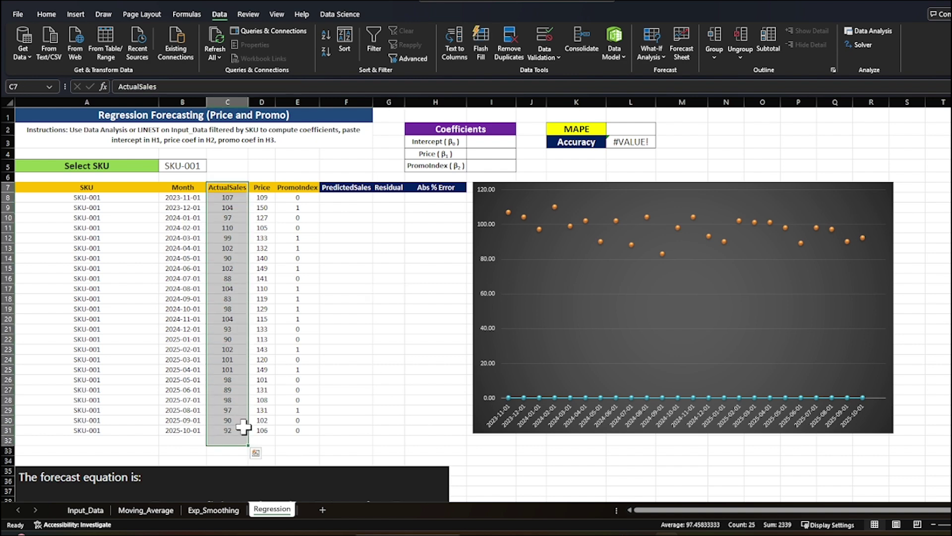
click(322, 276)
drag(268, 187, 310, 431)
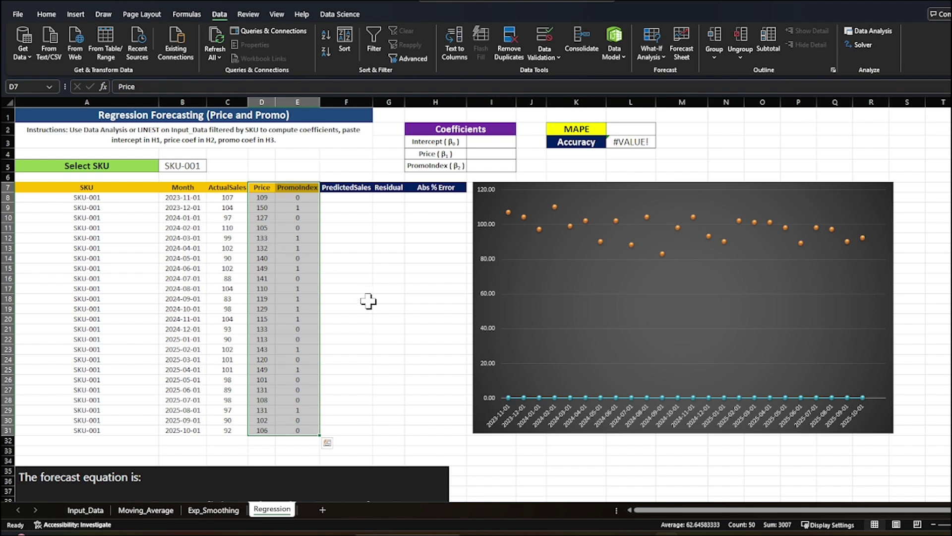
click(392, 350)
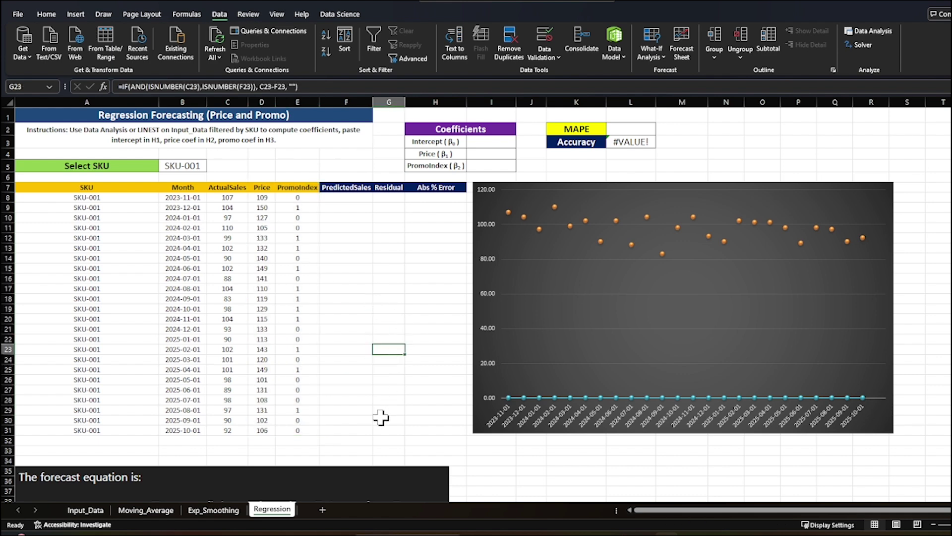
click(414, 430)
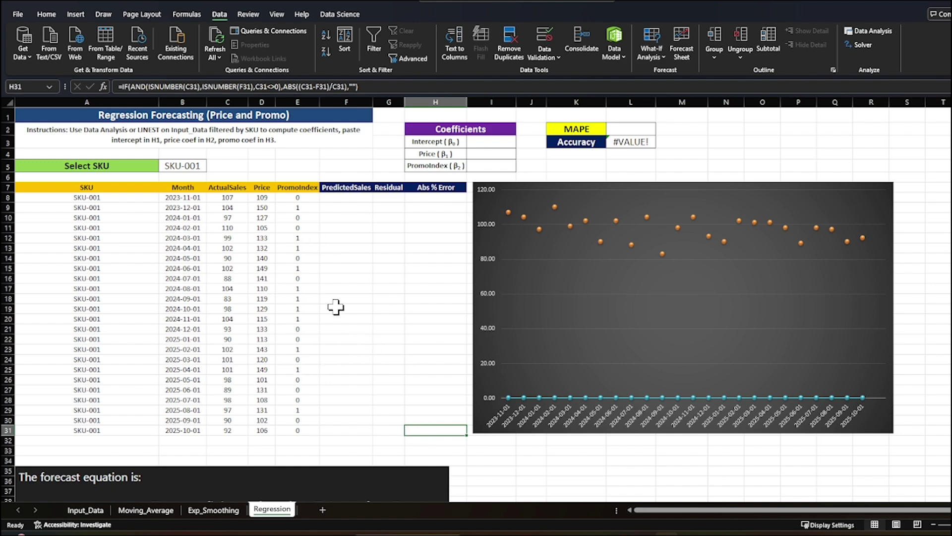
drag(262, 187, 308, 433)
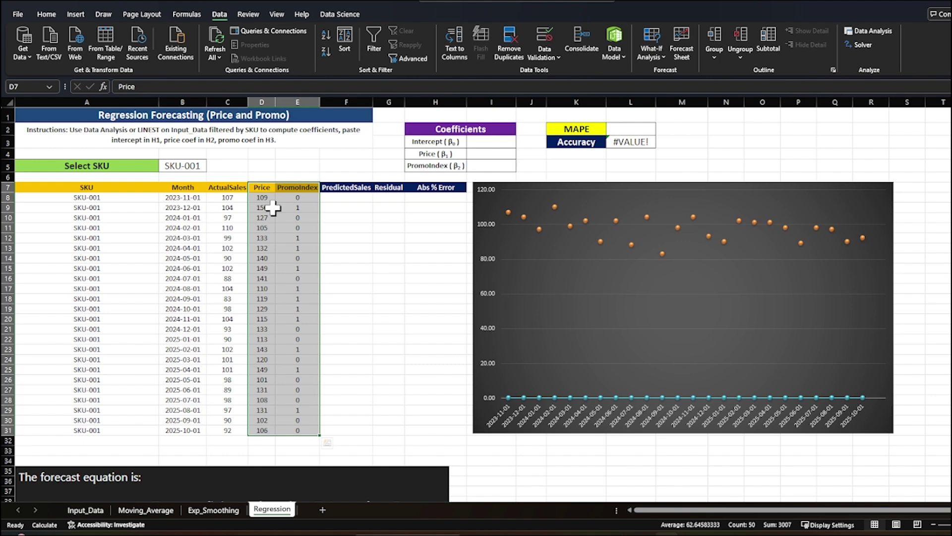
click(392, 340)
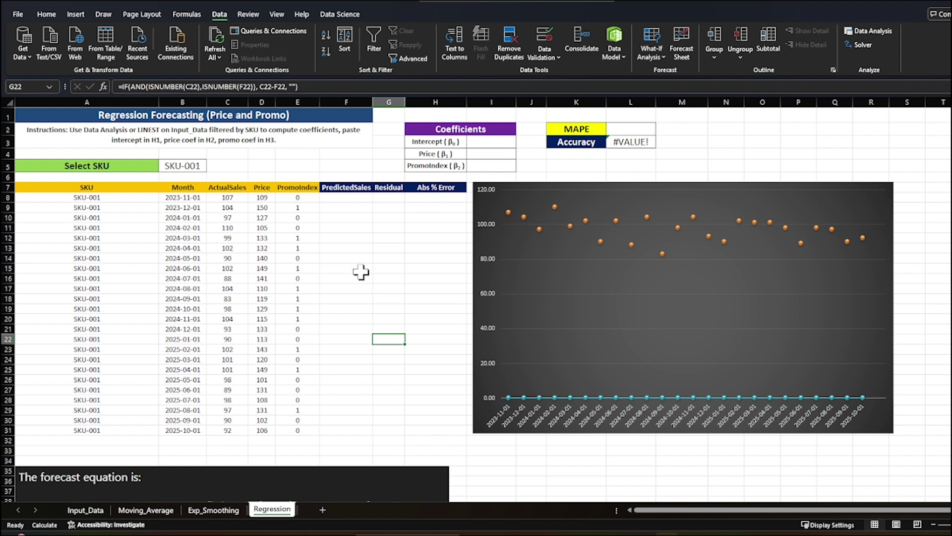
scroll(442, 293, down, 6)
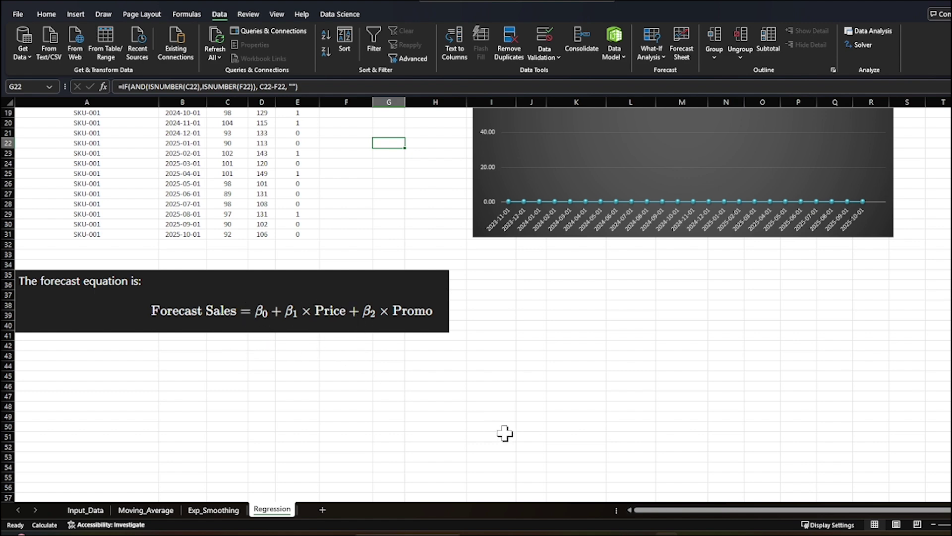
scroll(505, 433, up, 6)
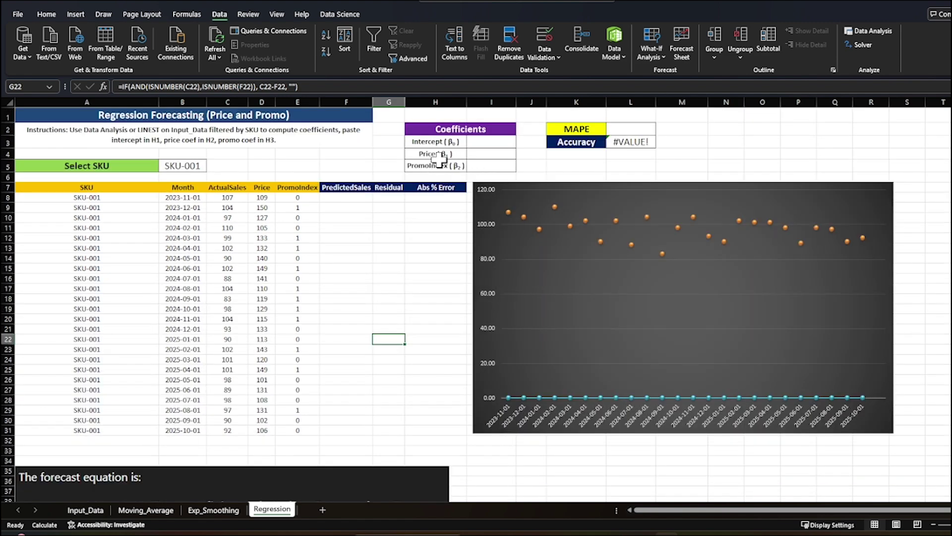
scroll(437, 342, down, 3)
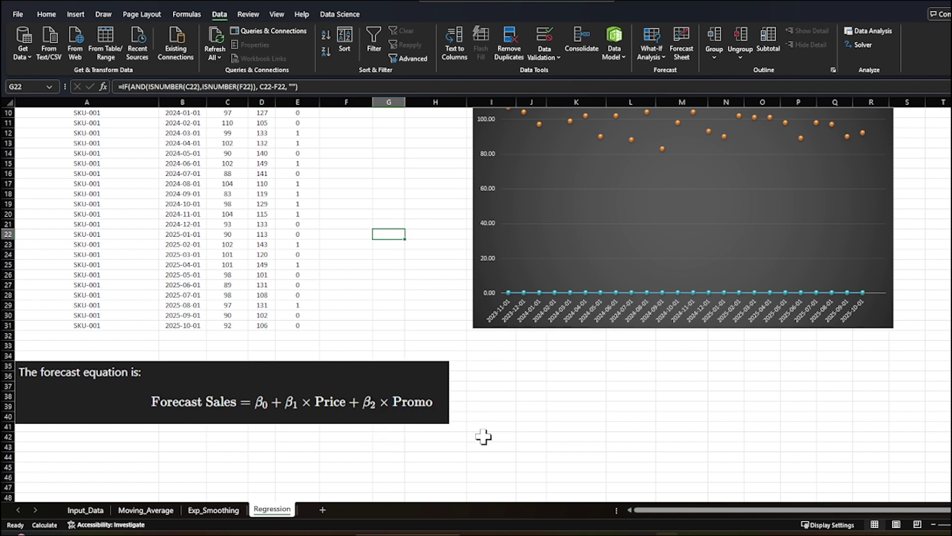
scroll(483, 436, up, 3)
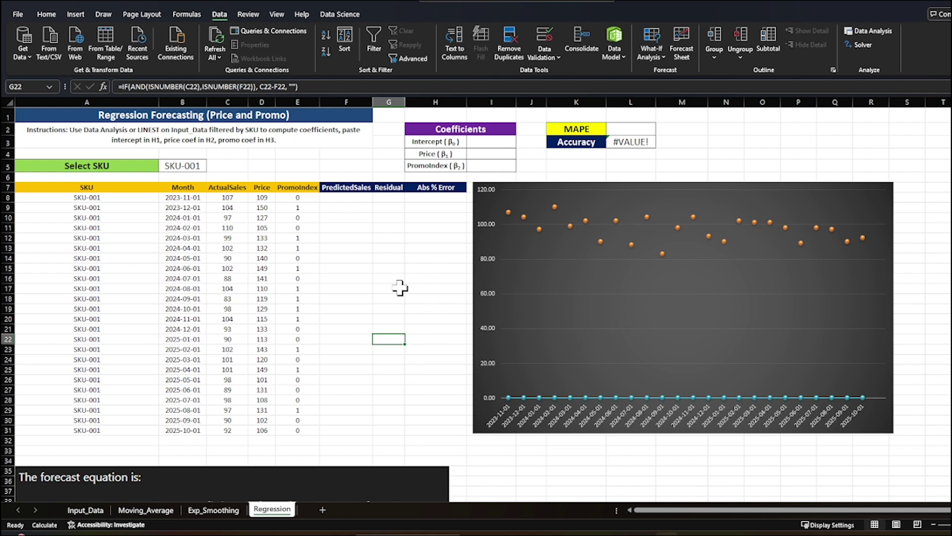
click(196, 167)
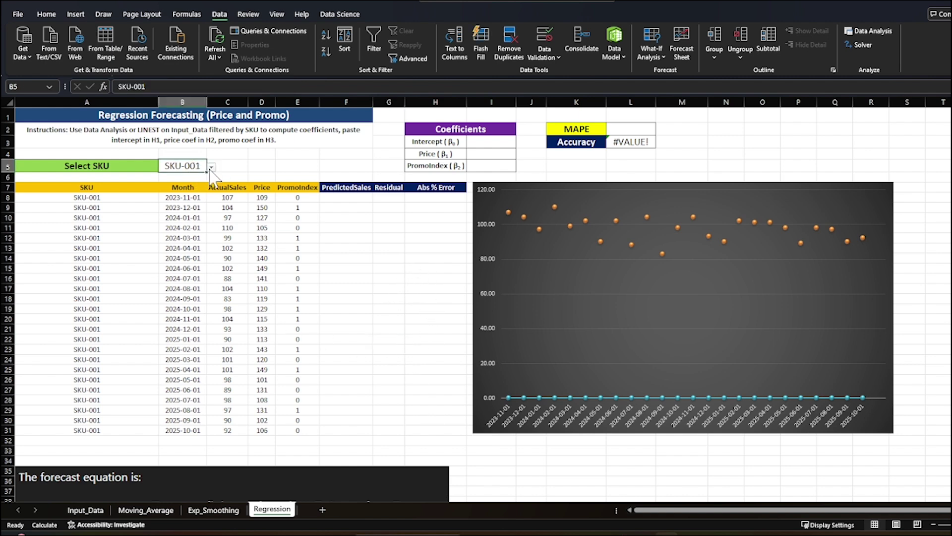
click(211, 167)
click(186, 210)
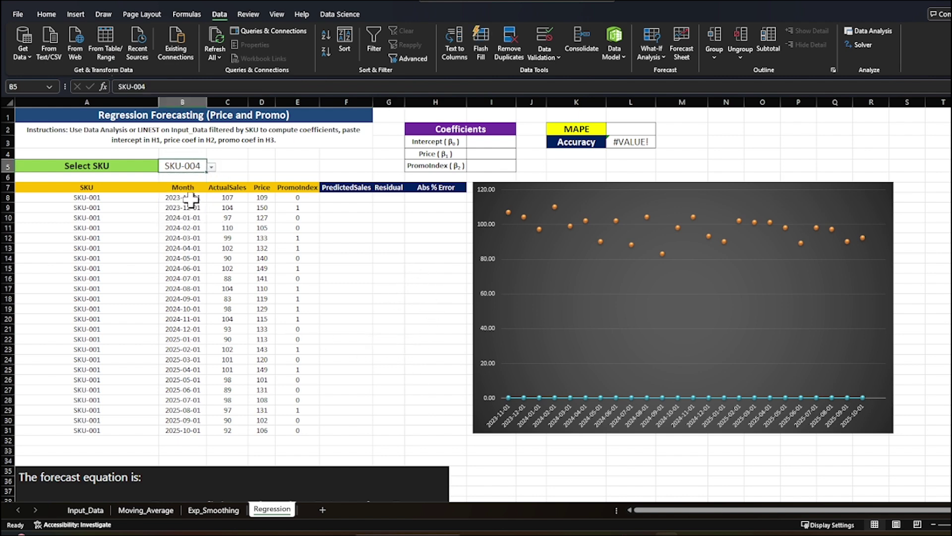
click(212, 168)
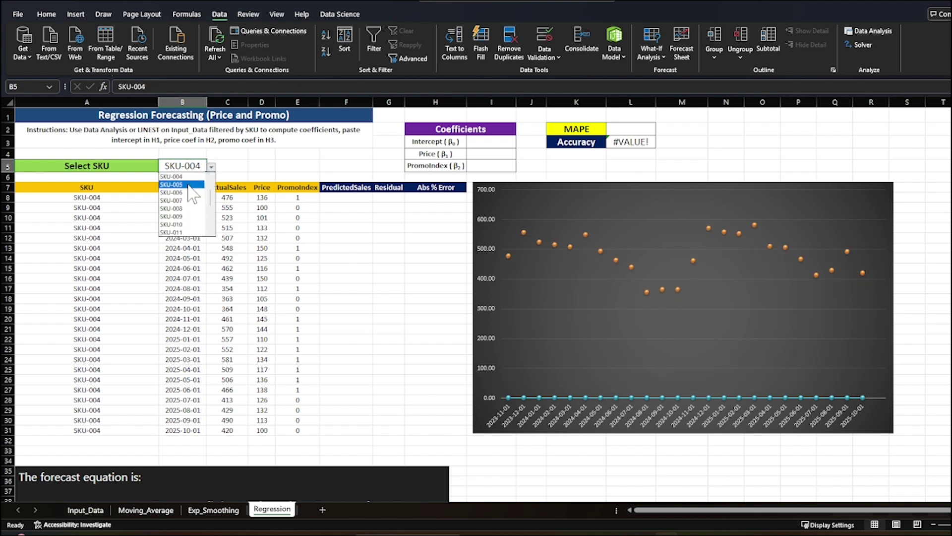
scroll(205, 204, up, 3)
click(204, 177)
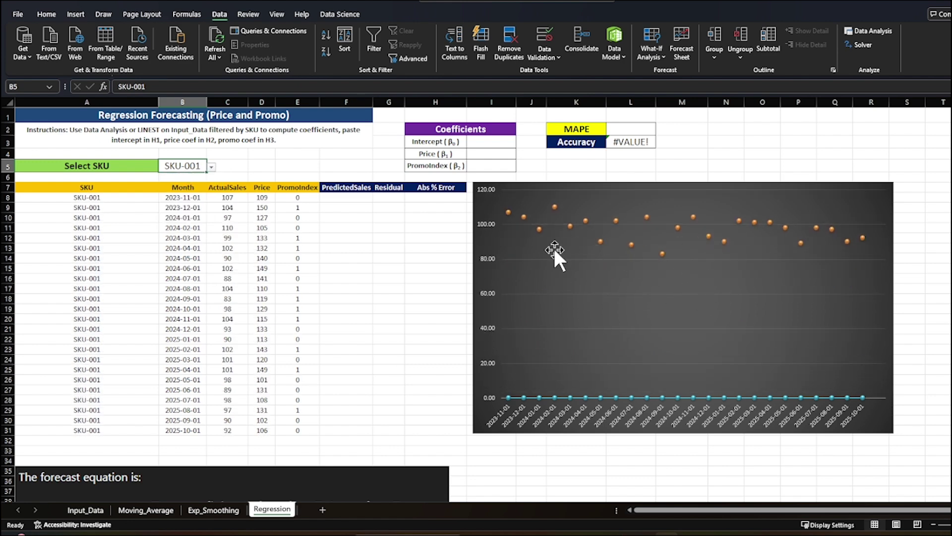
drag(229, 198, 228, 430)
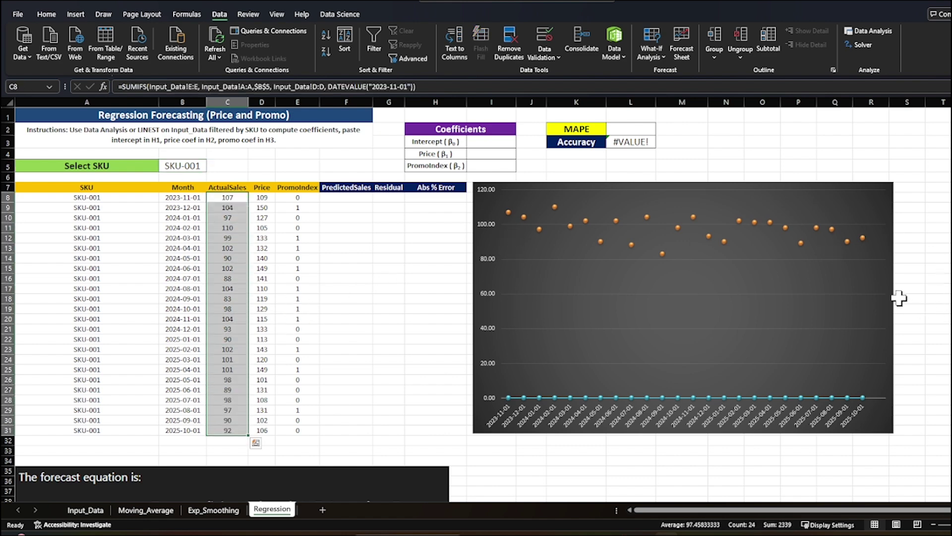
click(944, 289)
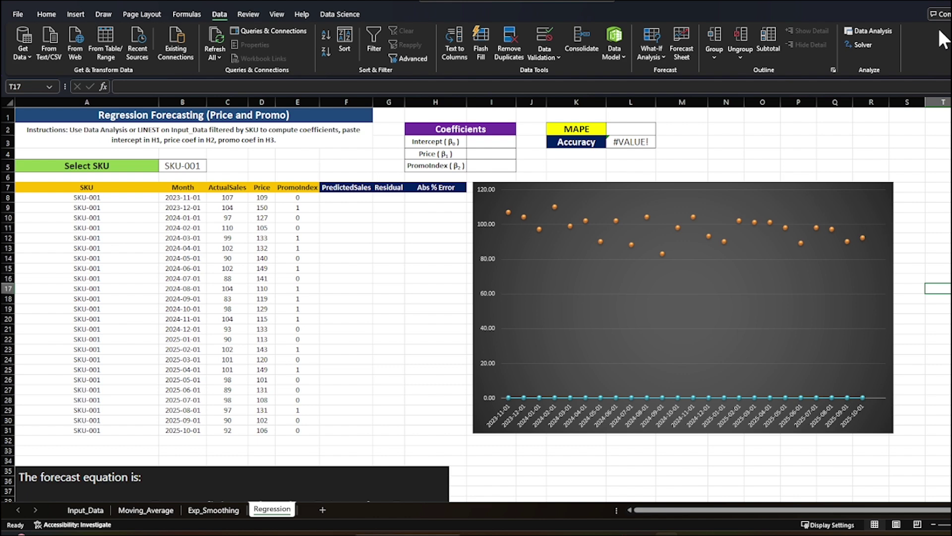
- Run Data Analysis Regression with Y C7:C31, X D7:E31, labels, and output at K19
click(876, 31)
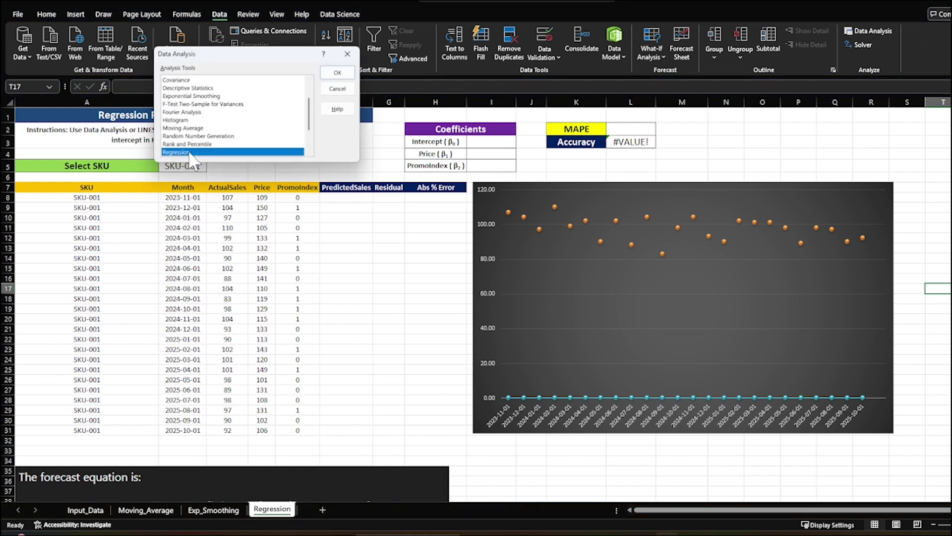
click(337, 73)
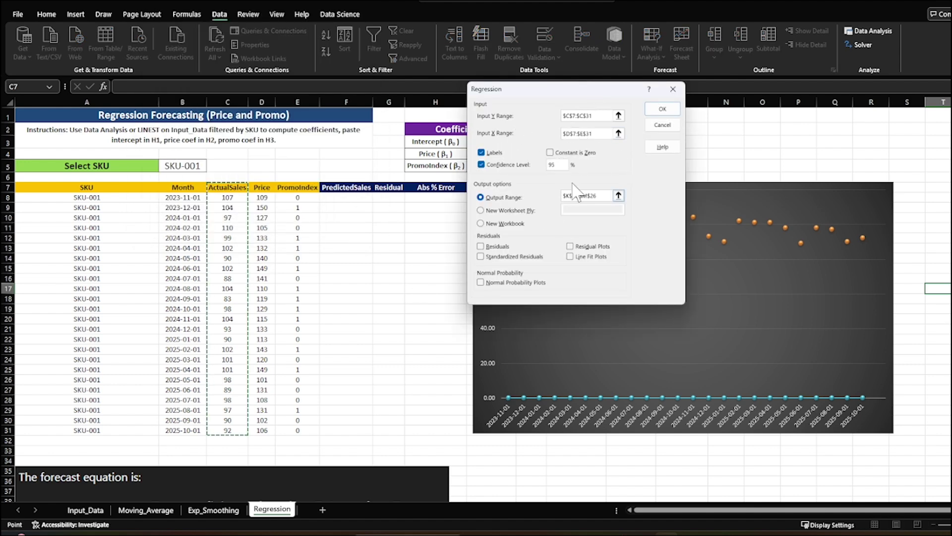
click(604, 134)
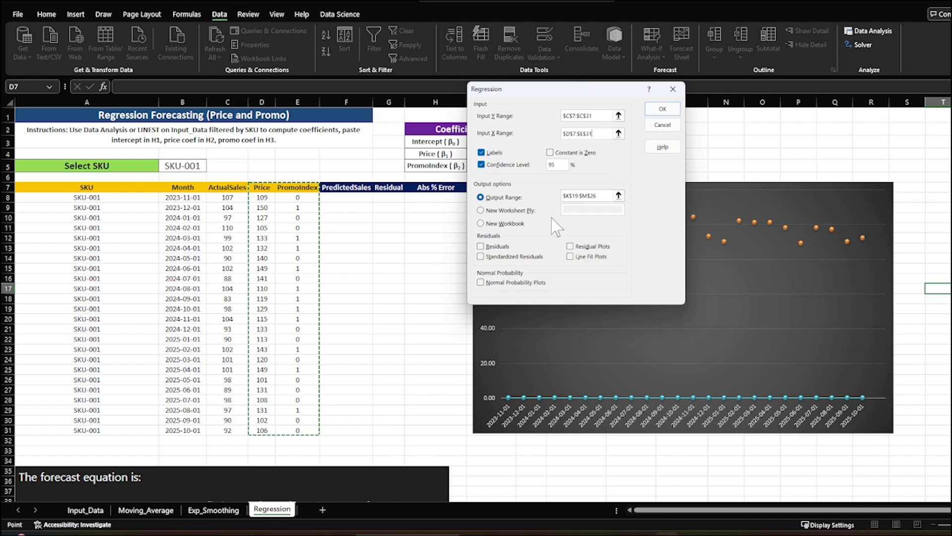
click(595, 196)
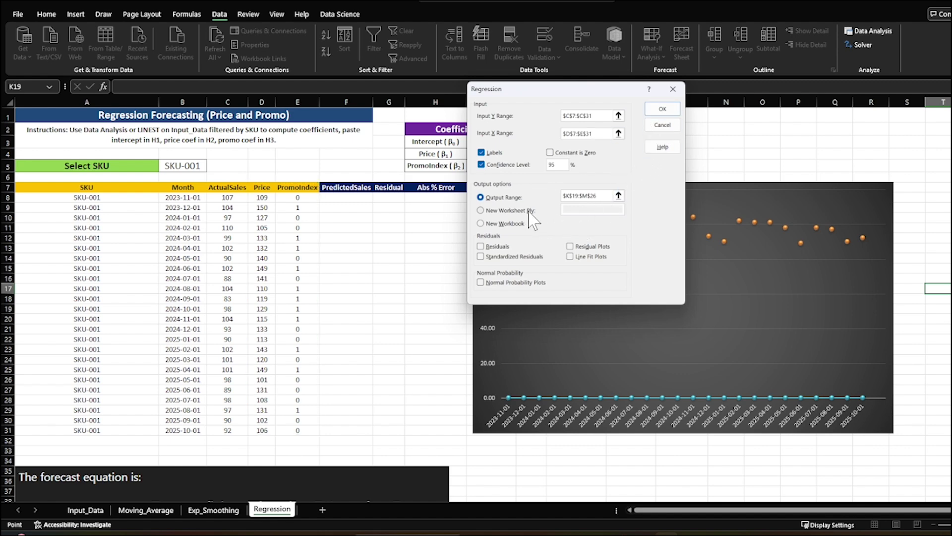
drag(584, 94, 318, 93)
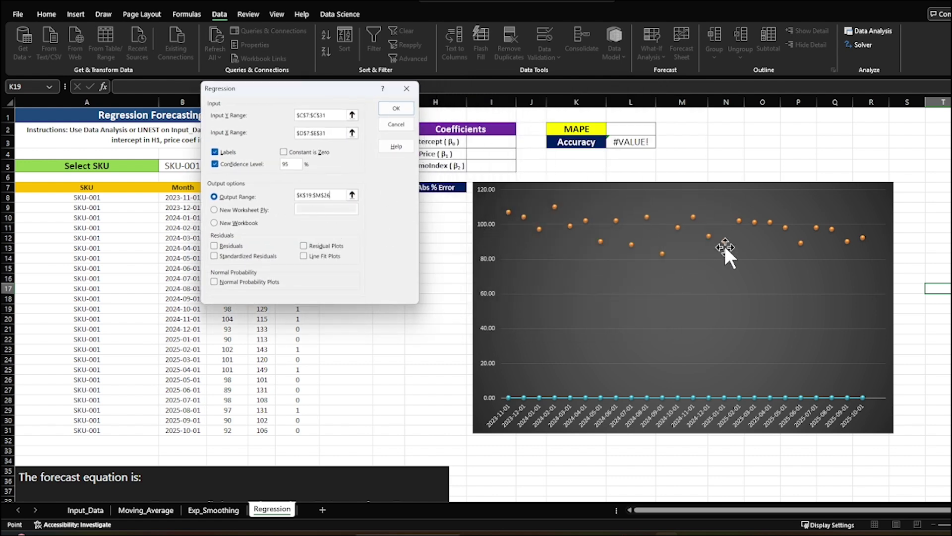
click(396, 108)
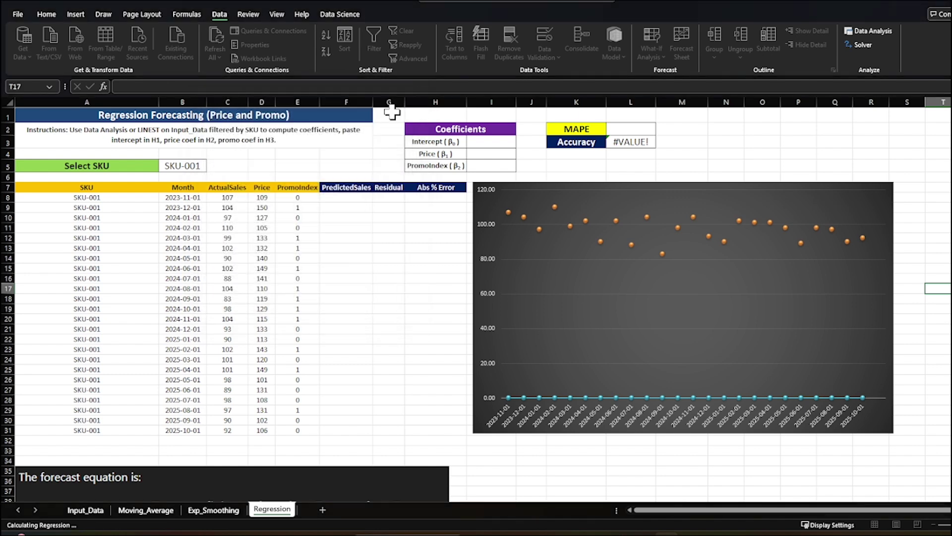
click(640, 203)
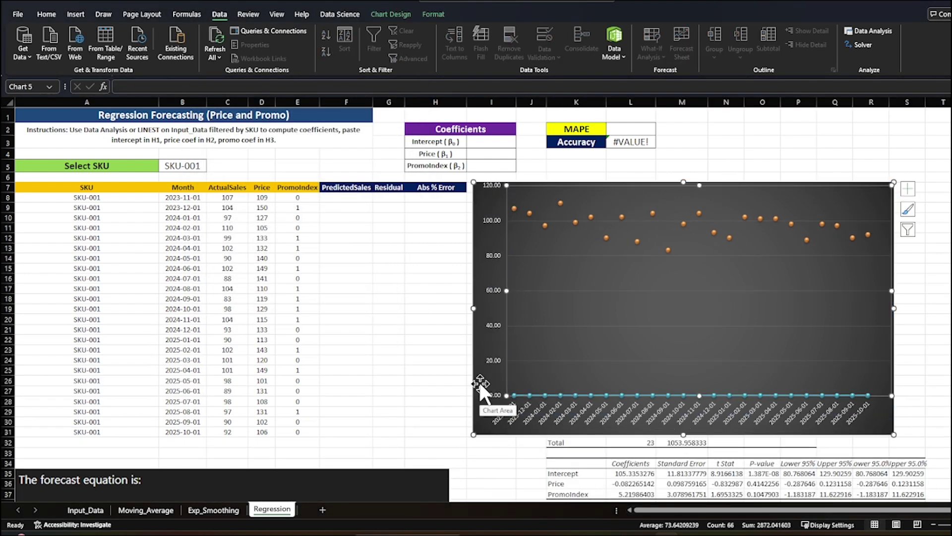
drag(480, 381, 474, 386)
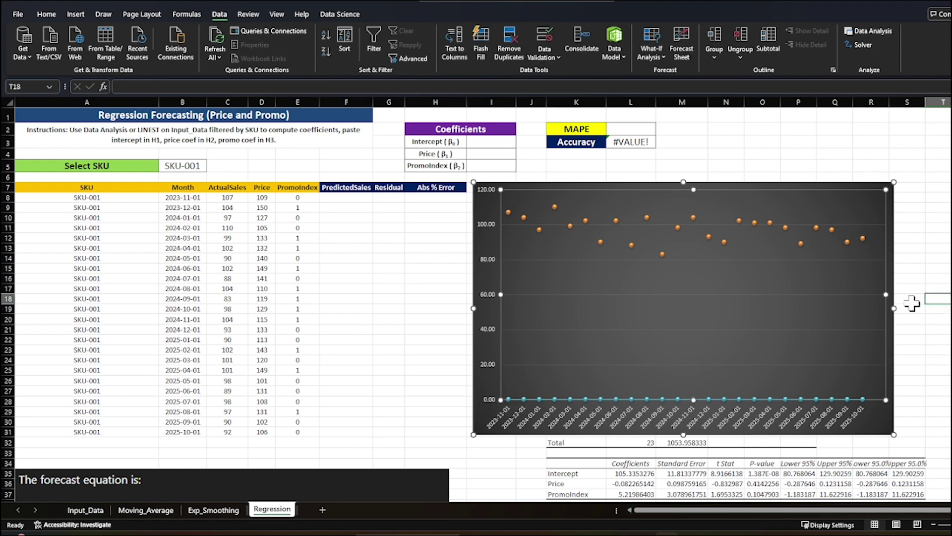
click(902, 349)
scroll(902, 348, down, 3)
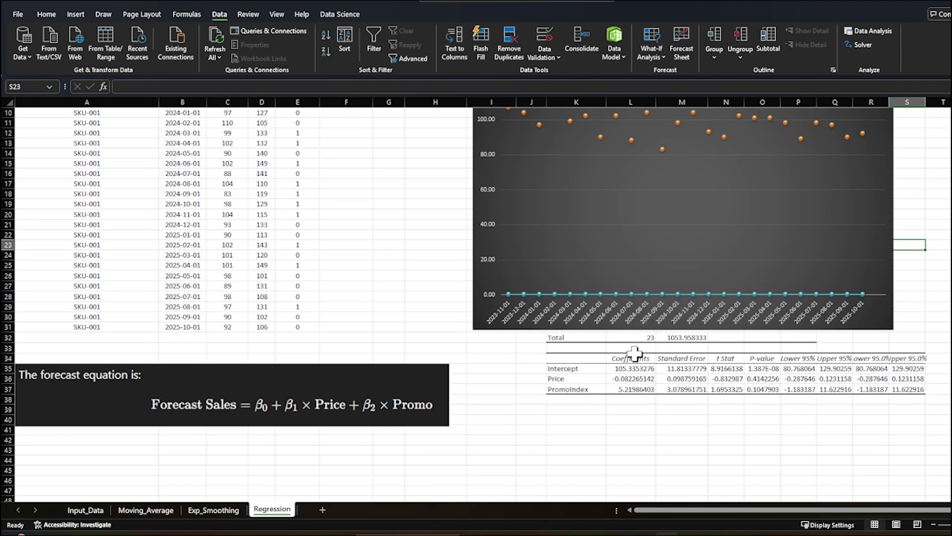
click(478, 309)
drag(478, 308, 32, 427)
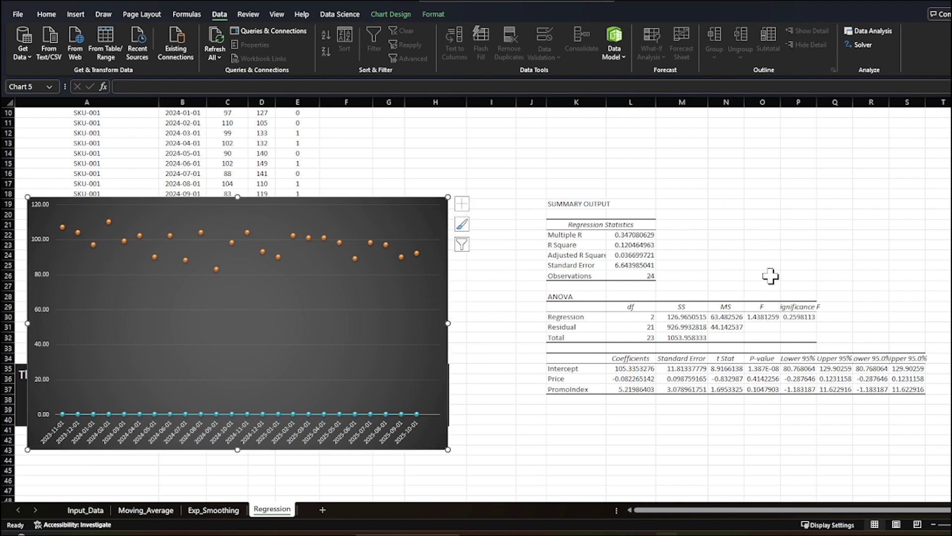
scroll(769, 275, down, 1)
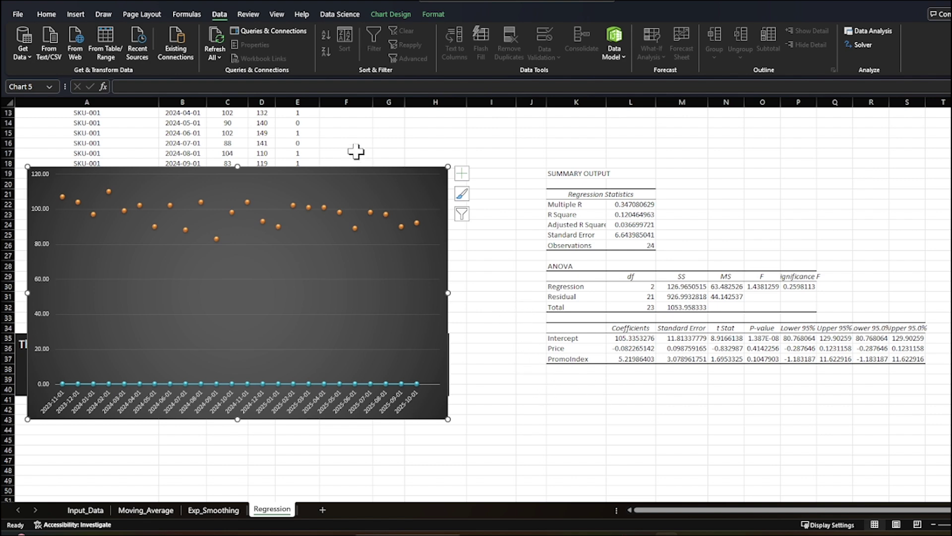
drag(372, 177, 676, 403)
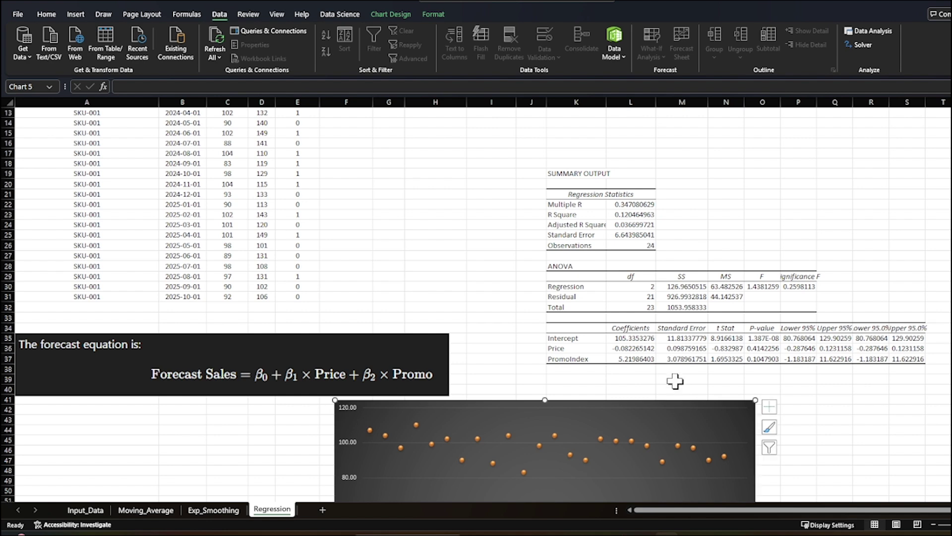
click(596, 342)
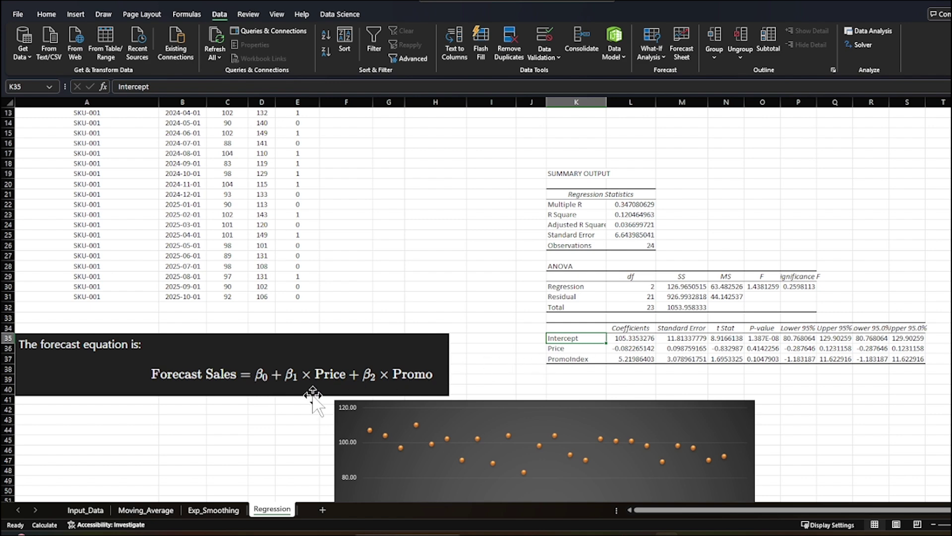
click(565, 349)
click(566, 359)
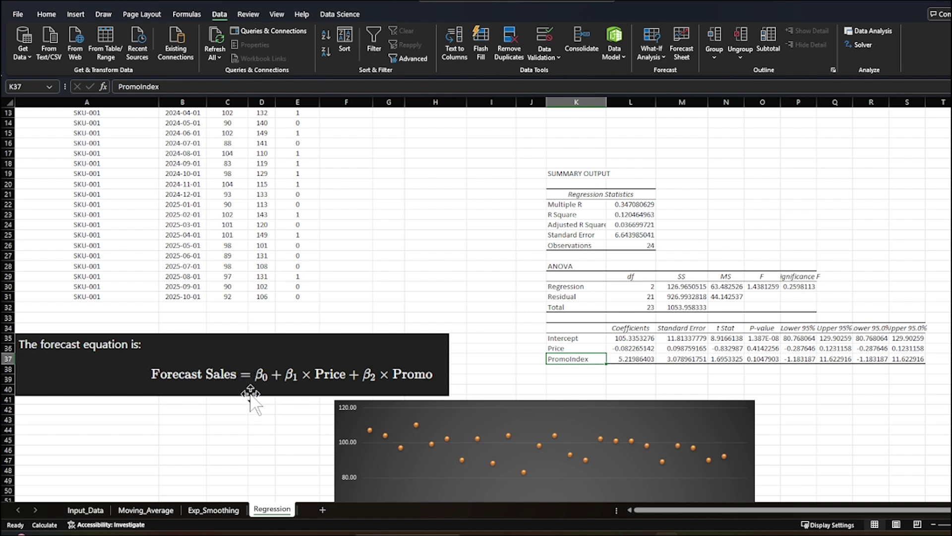
click(586, 348)
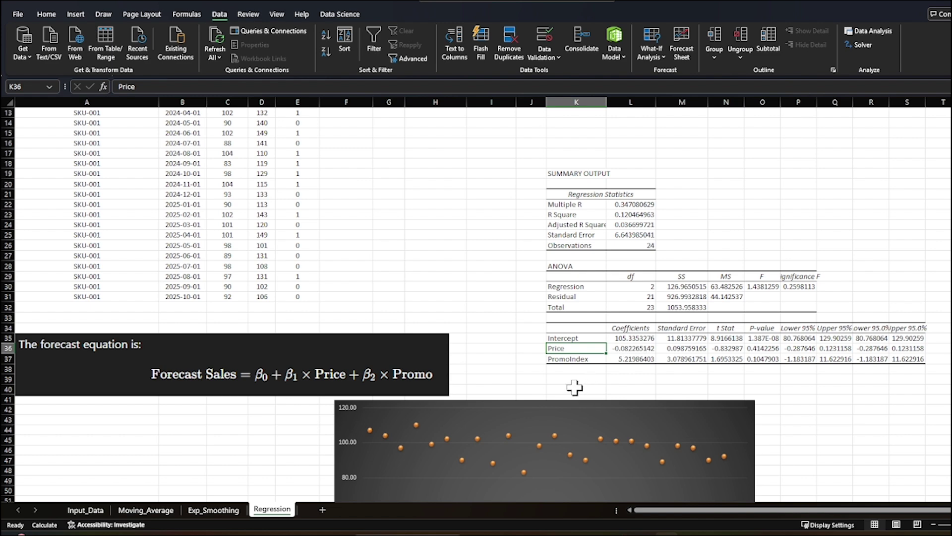
click(592, 360)
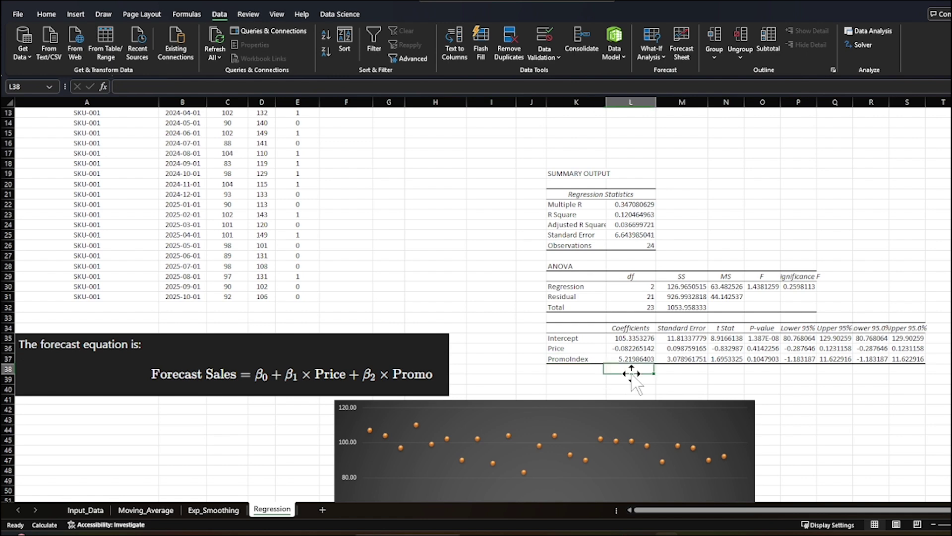
click(637, 361)
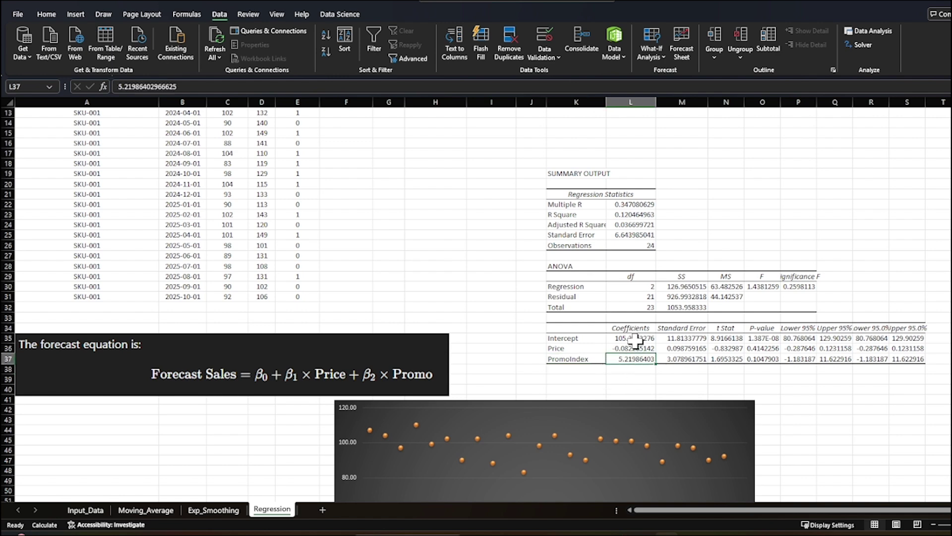
- Copy the three regression coefficients from L35:L37
click(578, 379)
click(619, 339)
drag(619, 339, 622, 358)
key(ctrl+c)
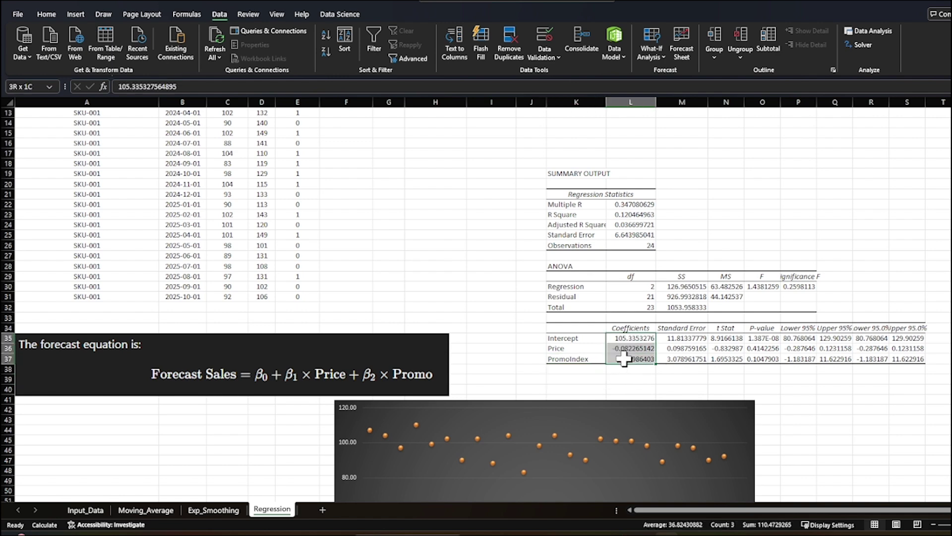
right_click(624, 359)
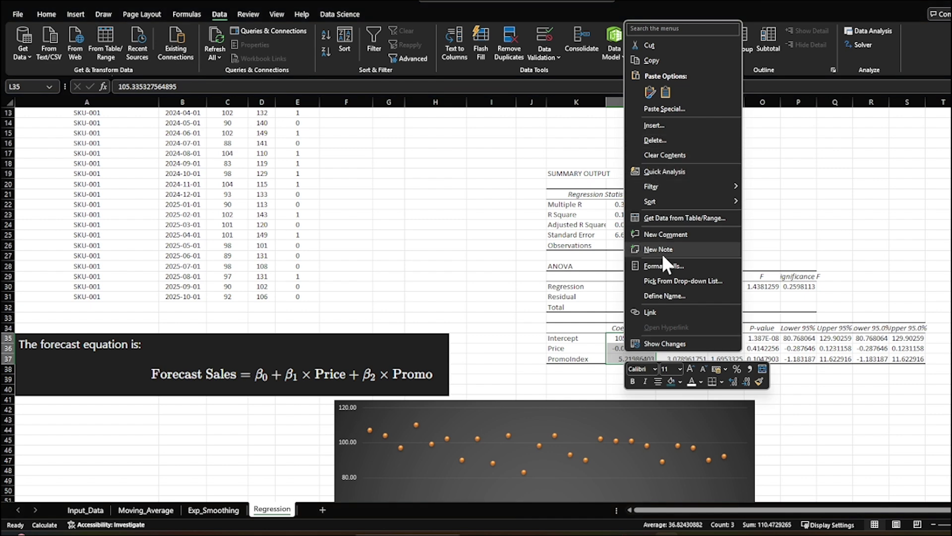
click(651, 60)
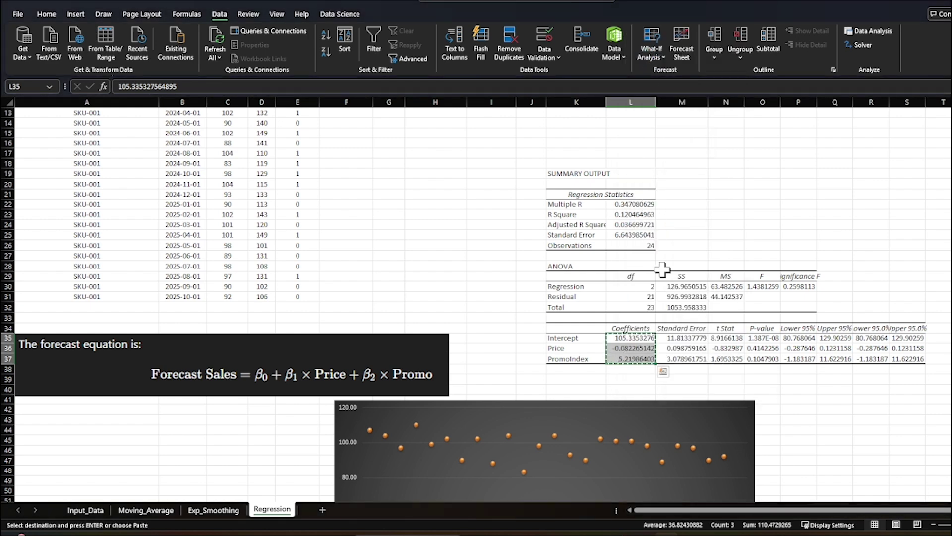
- Move the chart beside the table and paste the coefficients as values starting at I3
drag(753, 432, 890, 195)
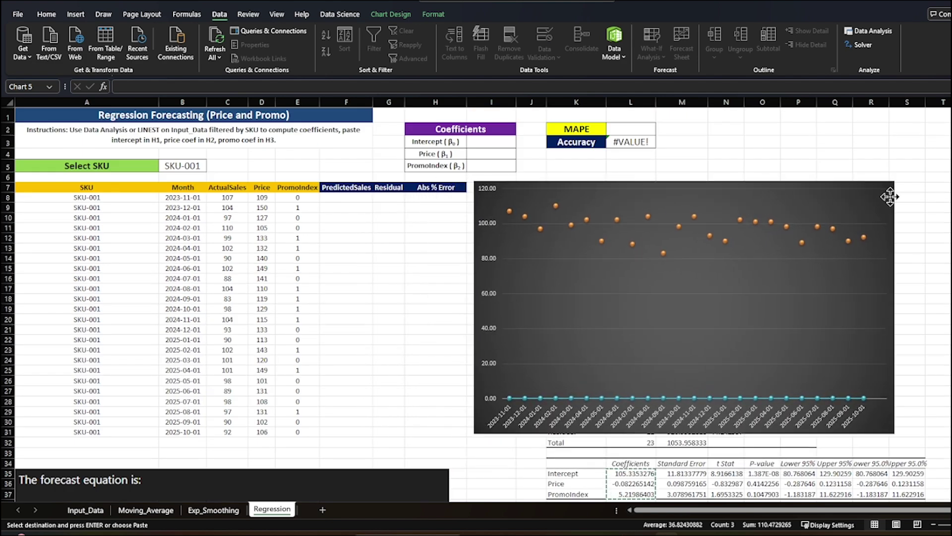
click(498, 142)
right_click(493, 144)
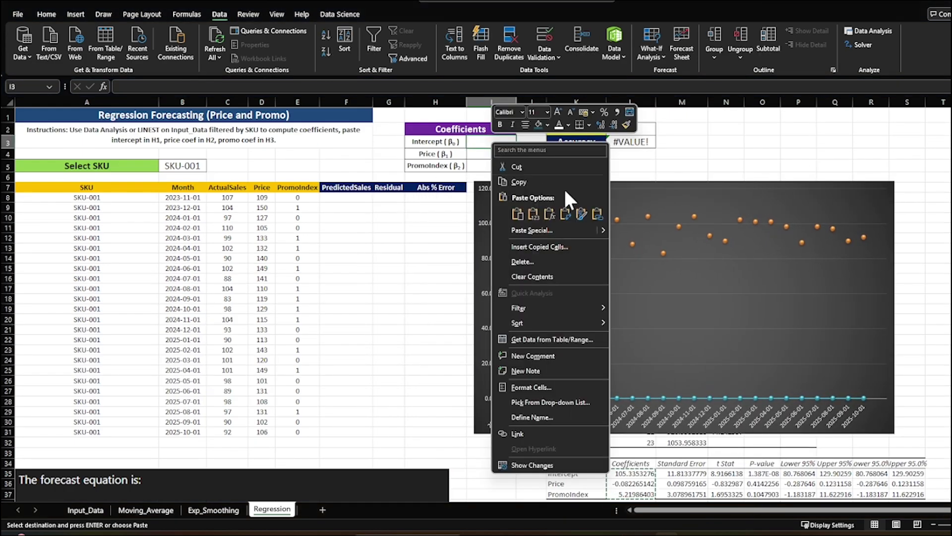
click(533, 214)
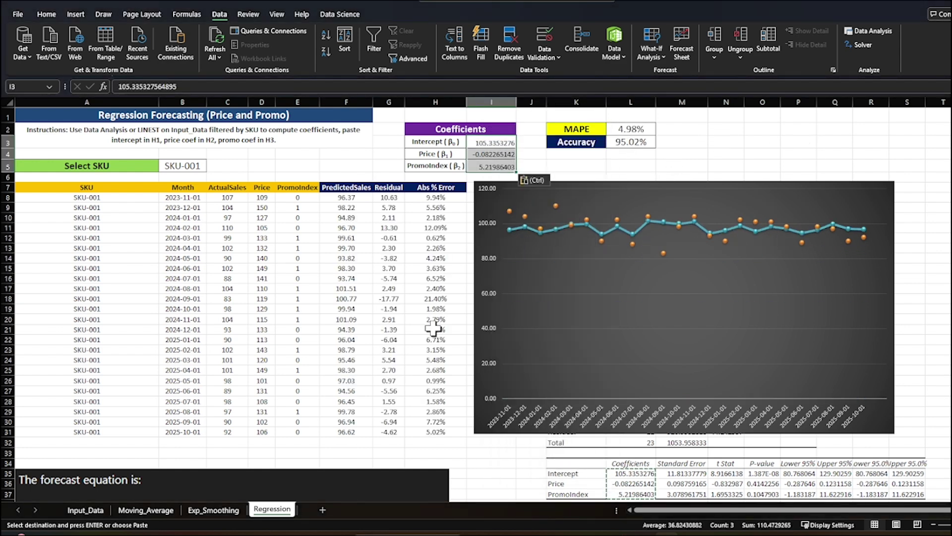
- Check the PredictedSales, residual and Abs % Error formulas now giving MAPE 4.98%
click(350, 196)
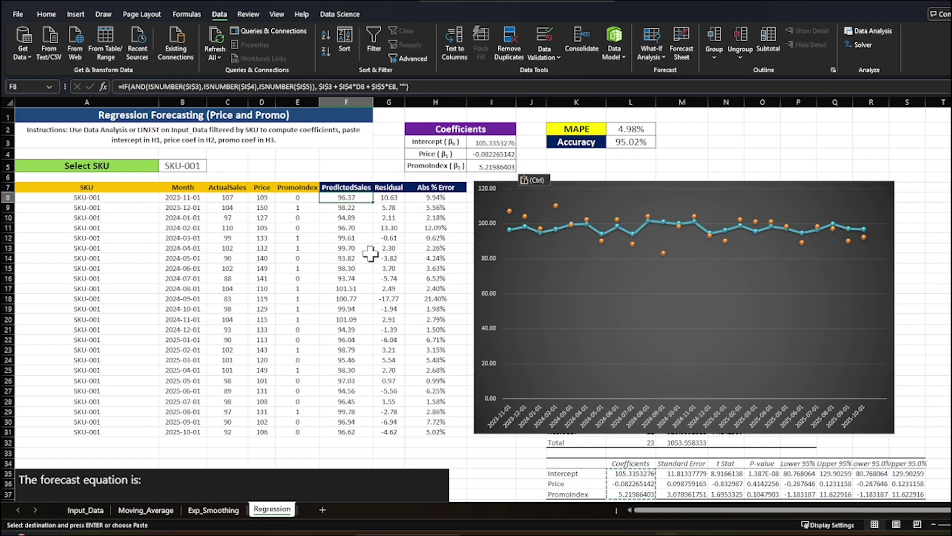
click(397, 199)
click(453, 199)
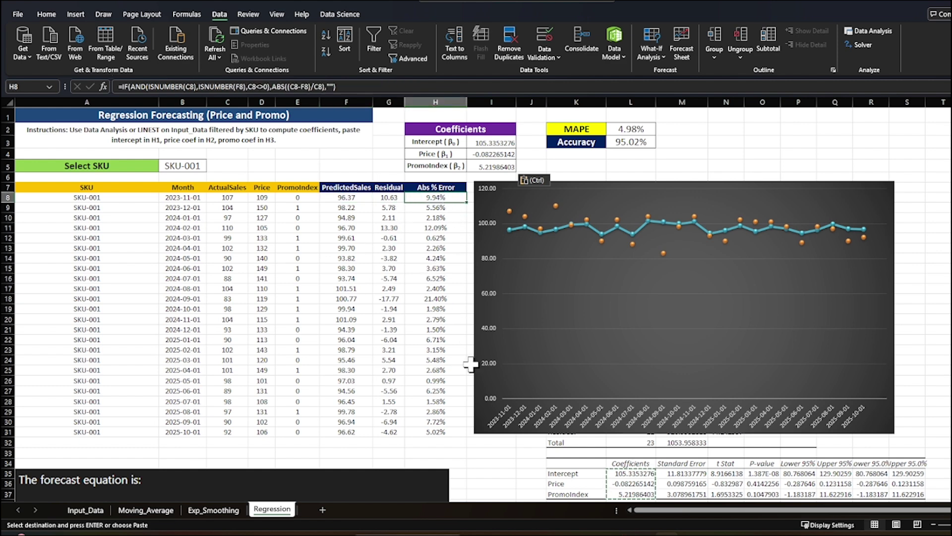
click(481, 480)
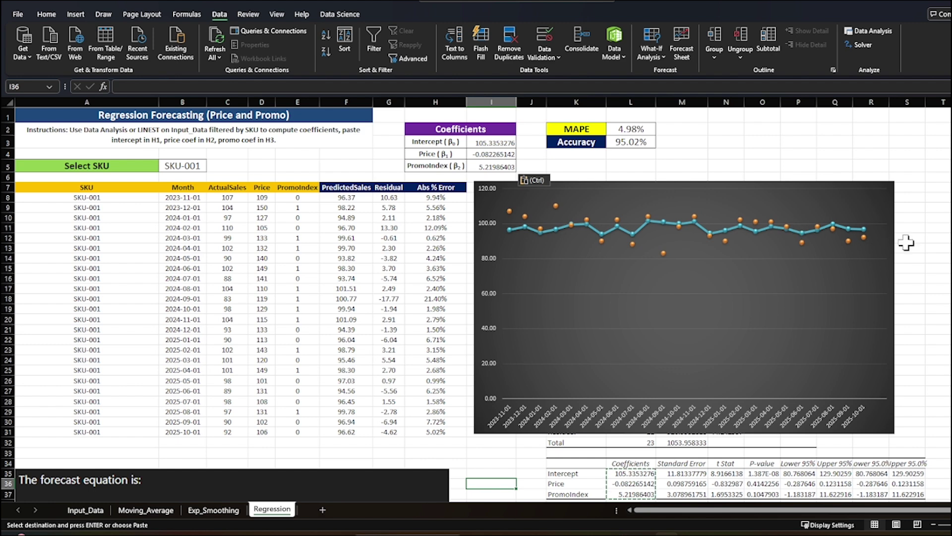
click(940, 255)
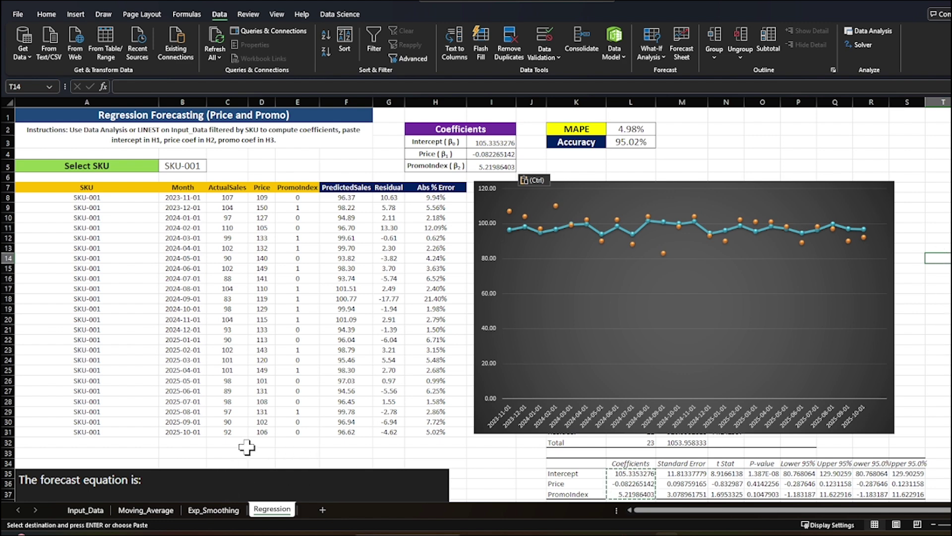
- Extend the F31 prediction formula down to F32 for the future month
click(291, 432)
click(334, 431)
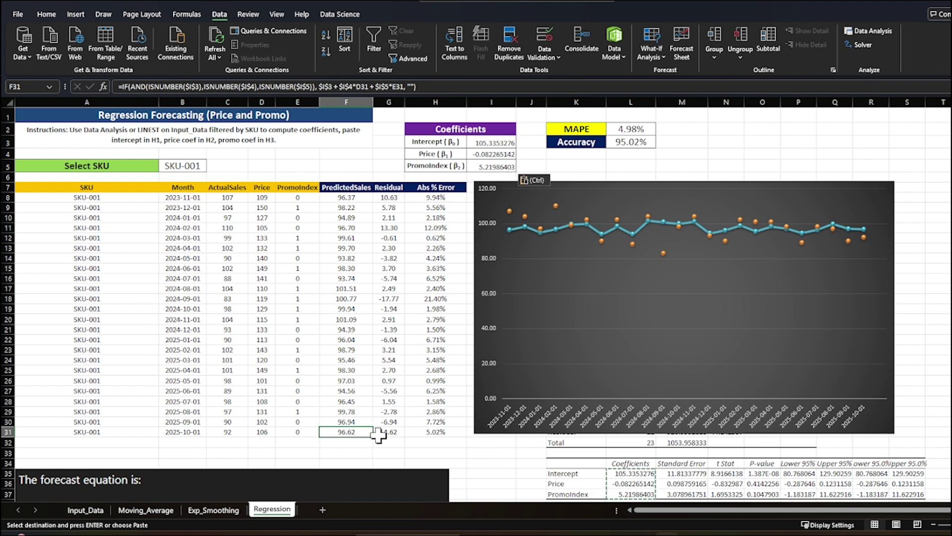
drag(374, 444, 372, 446)
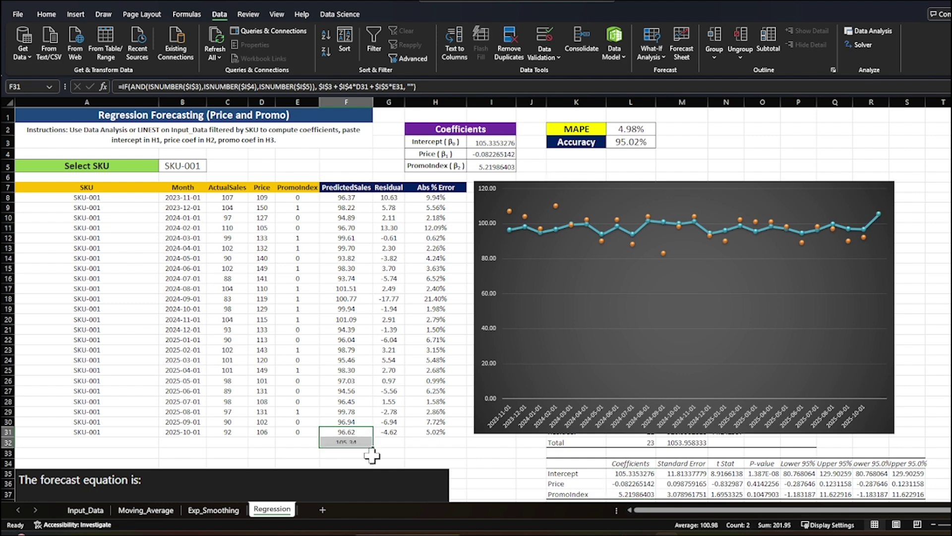
click(354, 445)
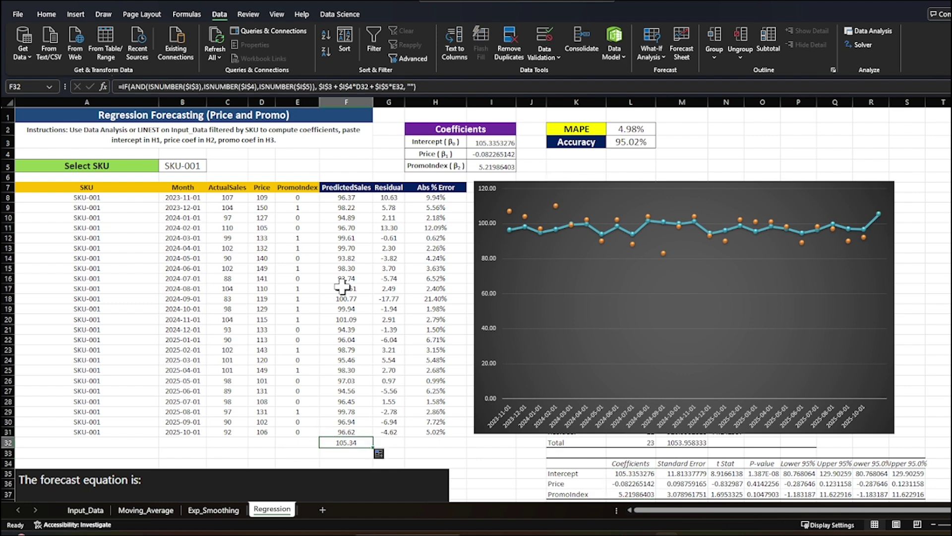
click(260, 87)
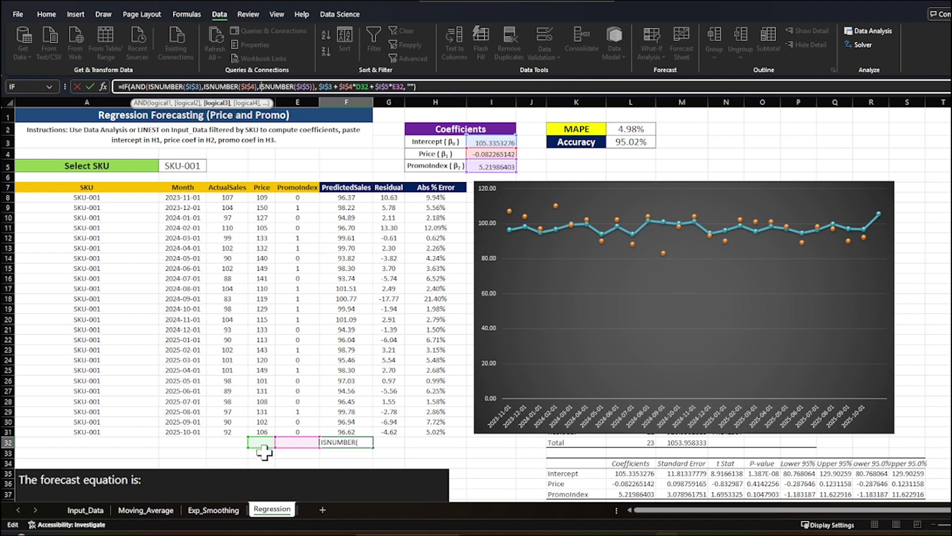
click(197, 460)
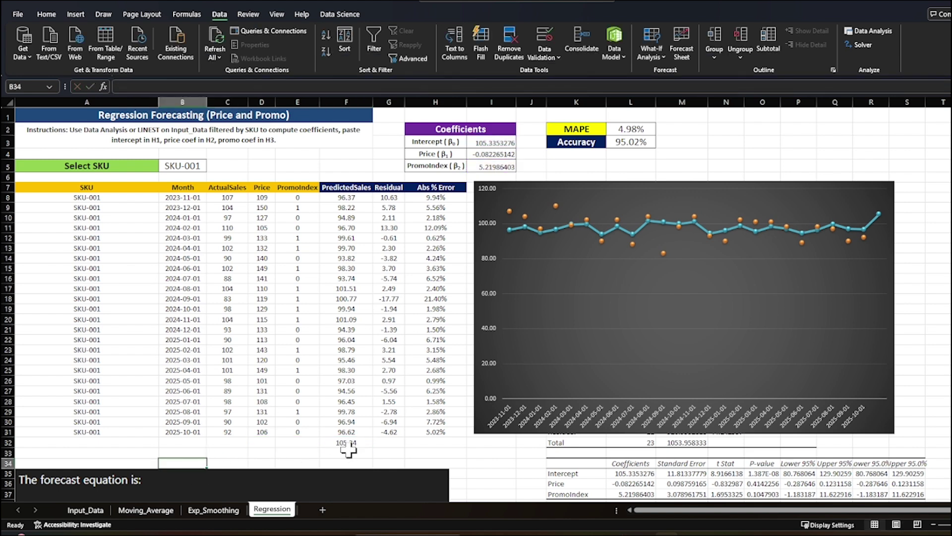
click(367, 442)
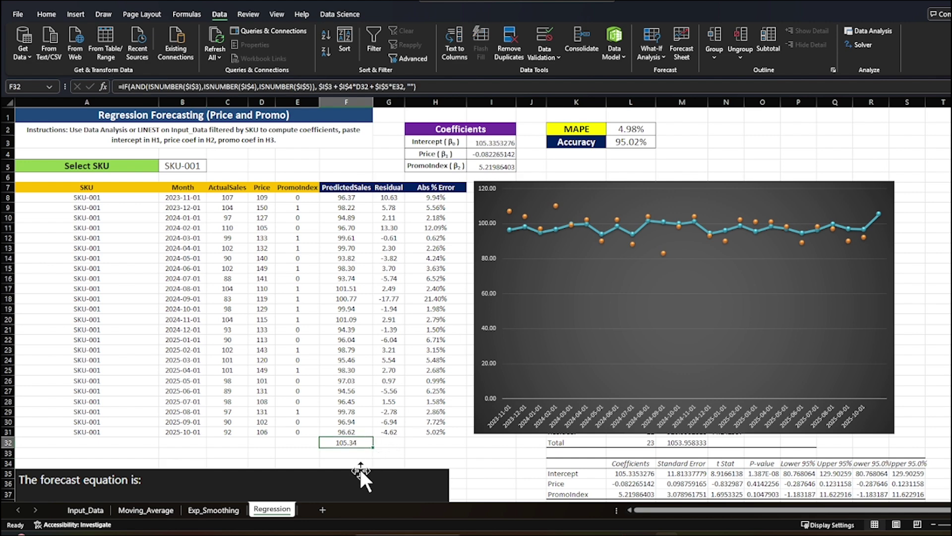
- Enter price 100 in D32 and promo 1 in E32, forecasting 102.33 sales
click(263, 443)
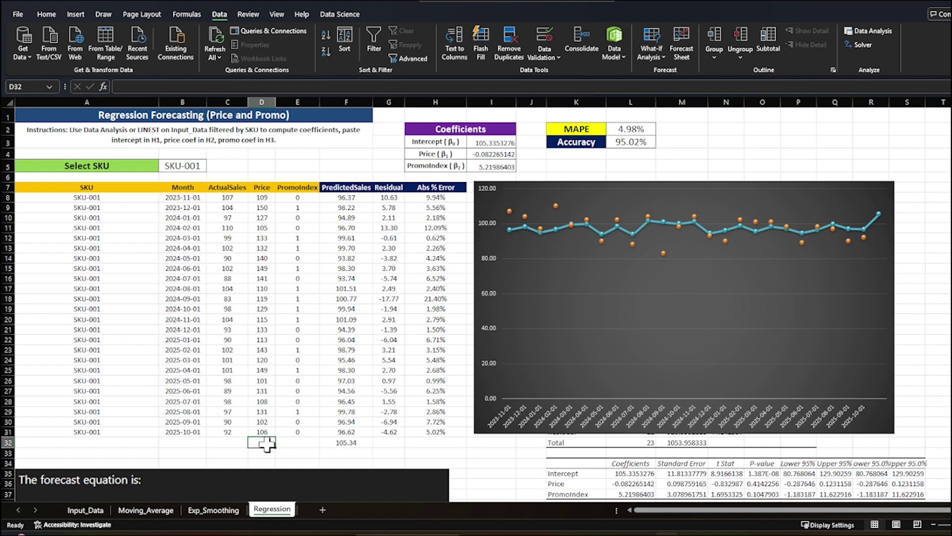
text(100)
key(Tab)
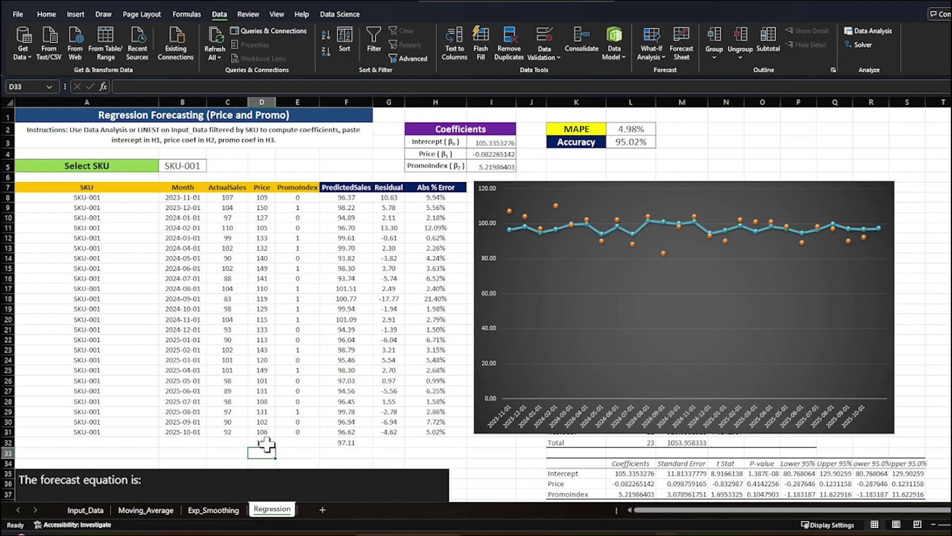
text(1)
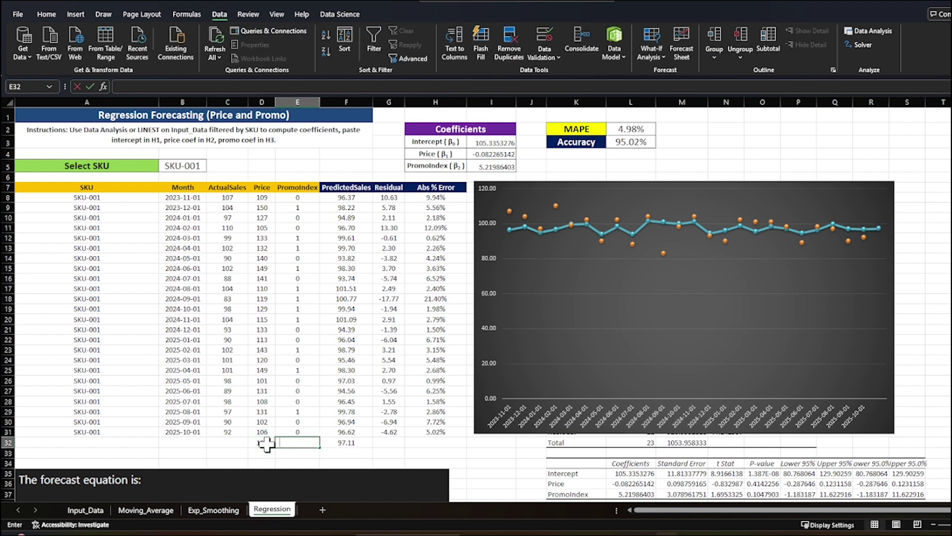
key(Return)
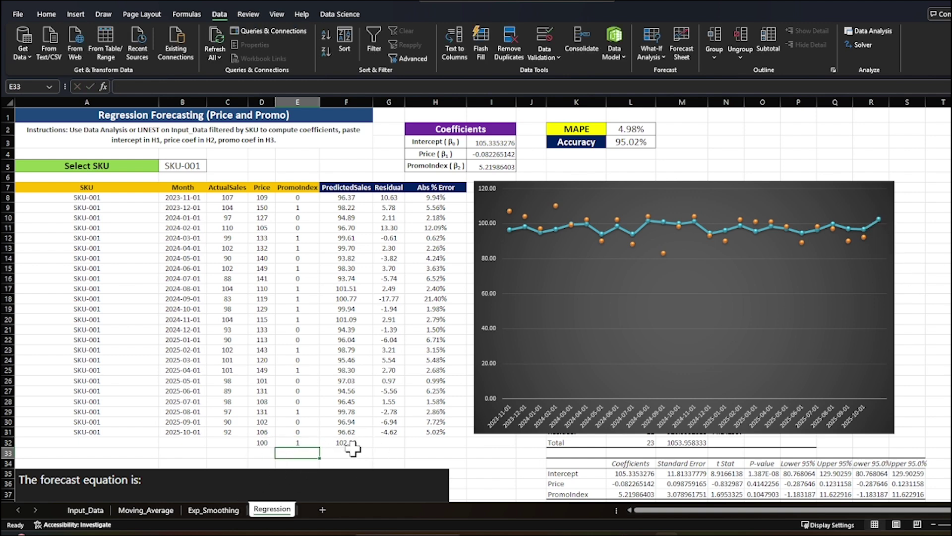
drag(260, 443, 347, 441)
click(436, 452)
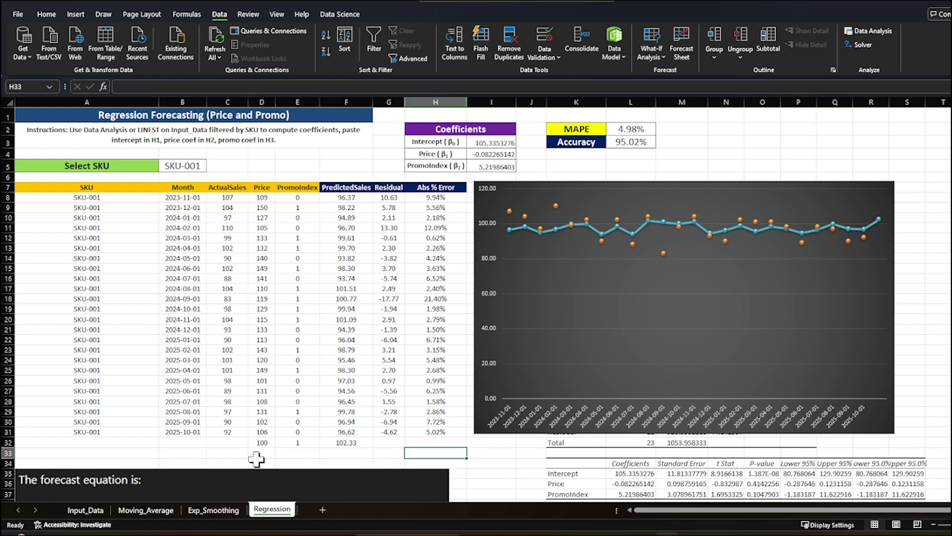
- Enter 103 in C32 as the forecast month's actual sales
click(240, 443)
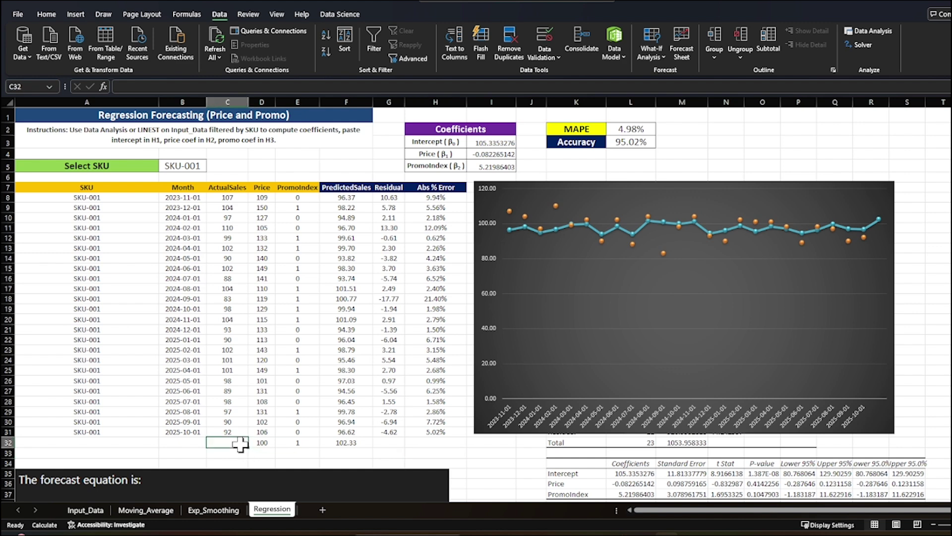
text(103)
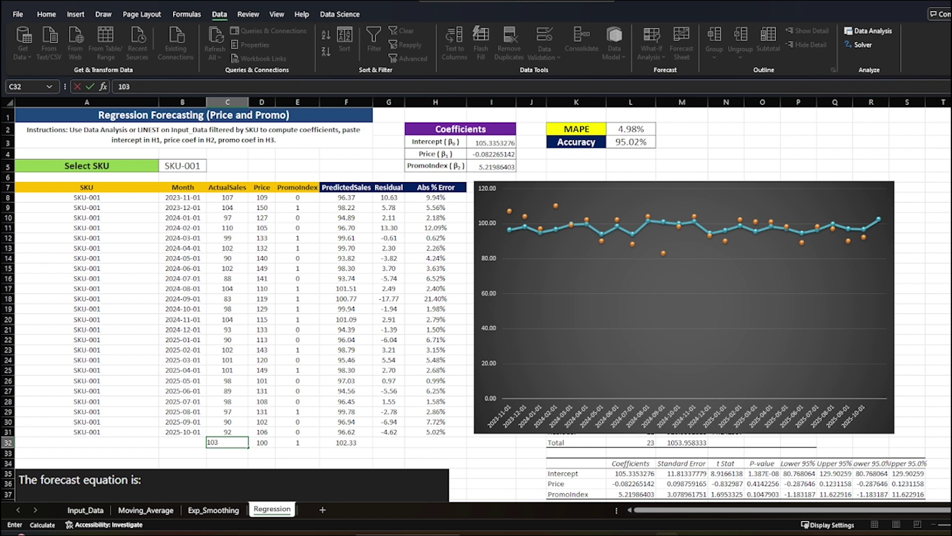
key(Return)
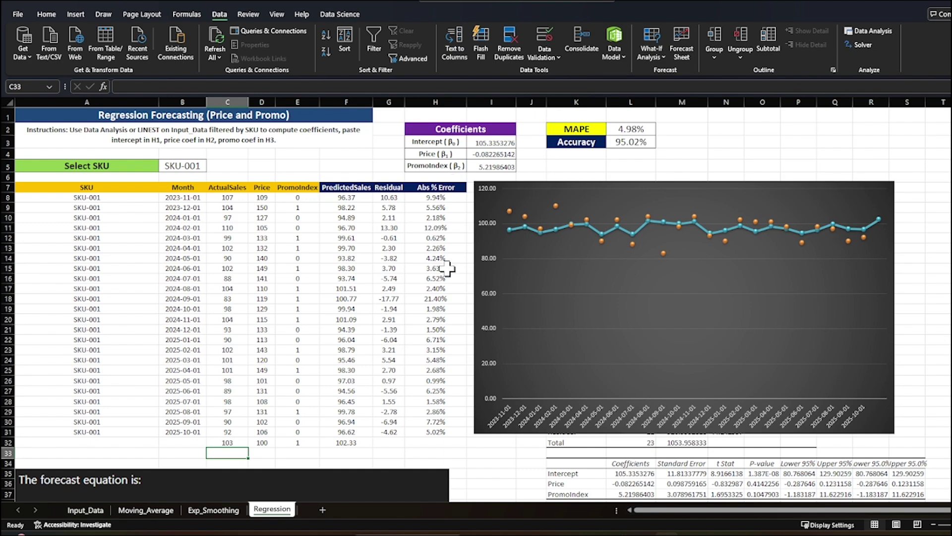
scroll(493, 483, down, 1)
scroll(492, 483, up, 1)
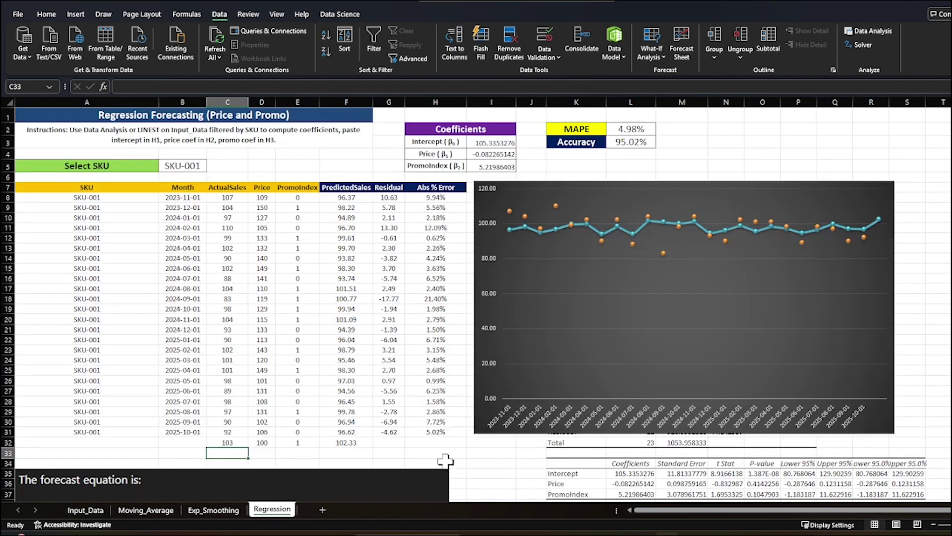